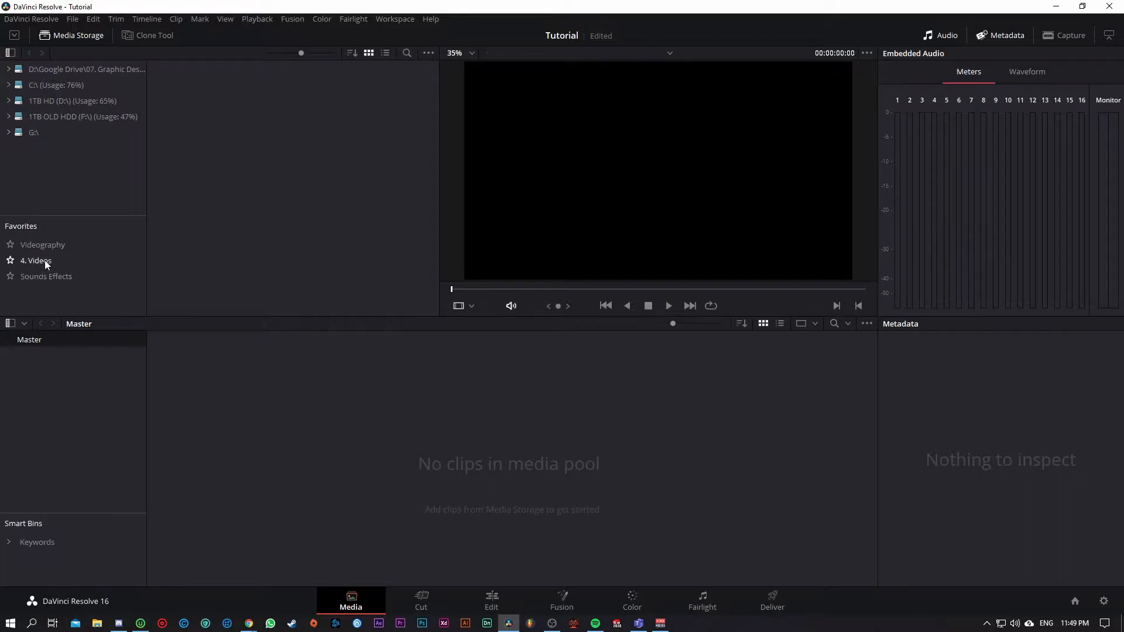
# - Add DJI_0899.MP4 and Music.mp3 from the DaVinci Resolve folder under How to to the media pool, matching the project frame rate to the clips
pyautogui.click(46, 246)
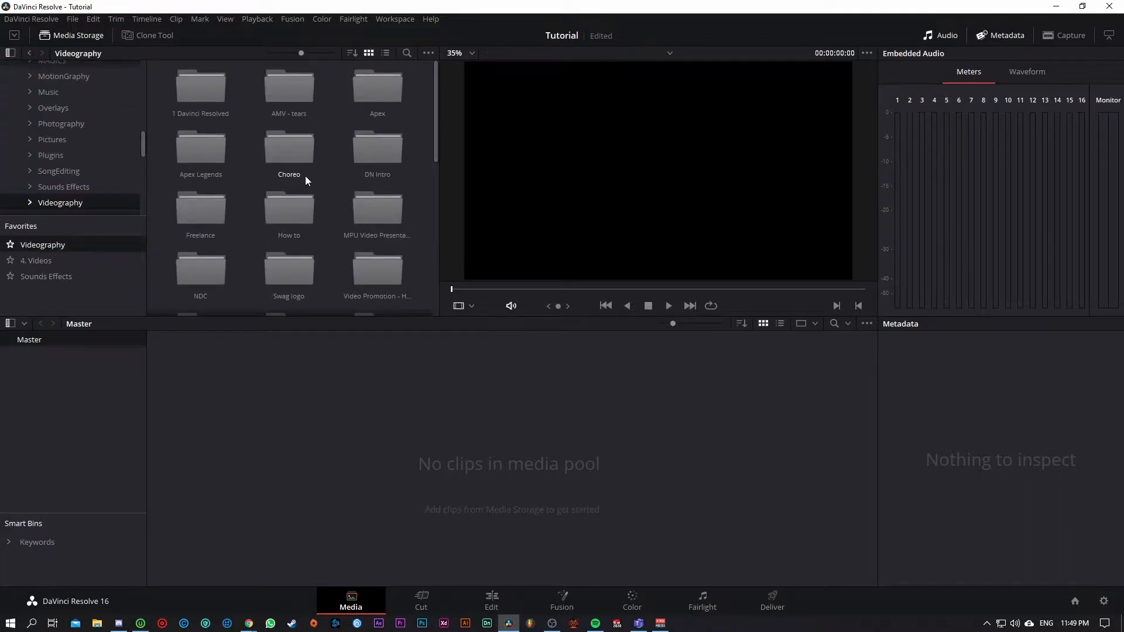
pyautogui.doubleClick(299, 199)
pyautogui.doubleClick(206, 97)
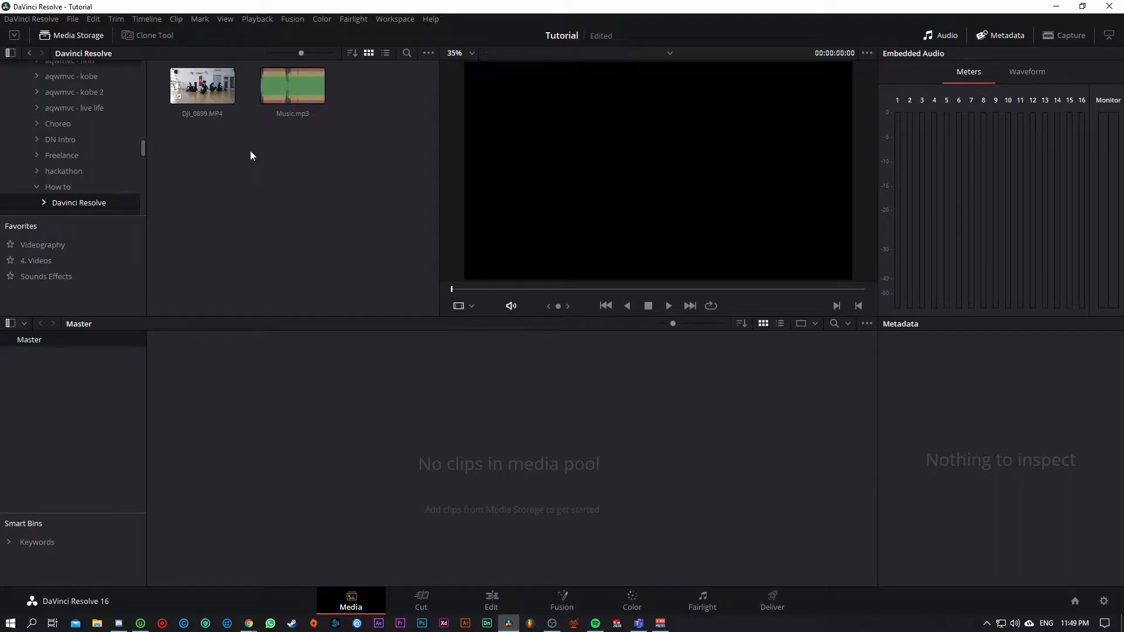
pyautogui.moveTo(308, 157); pyautogui.dragTo(404, 465)
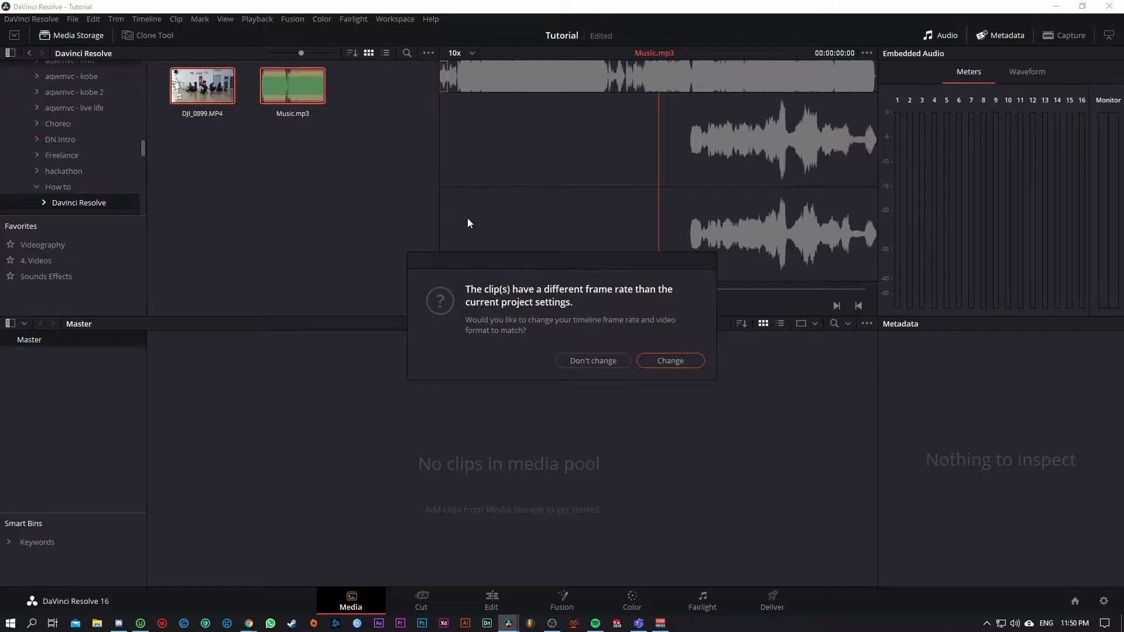
pyautogui.click(672, 362)
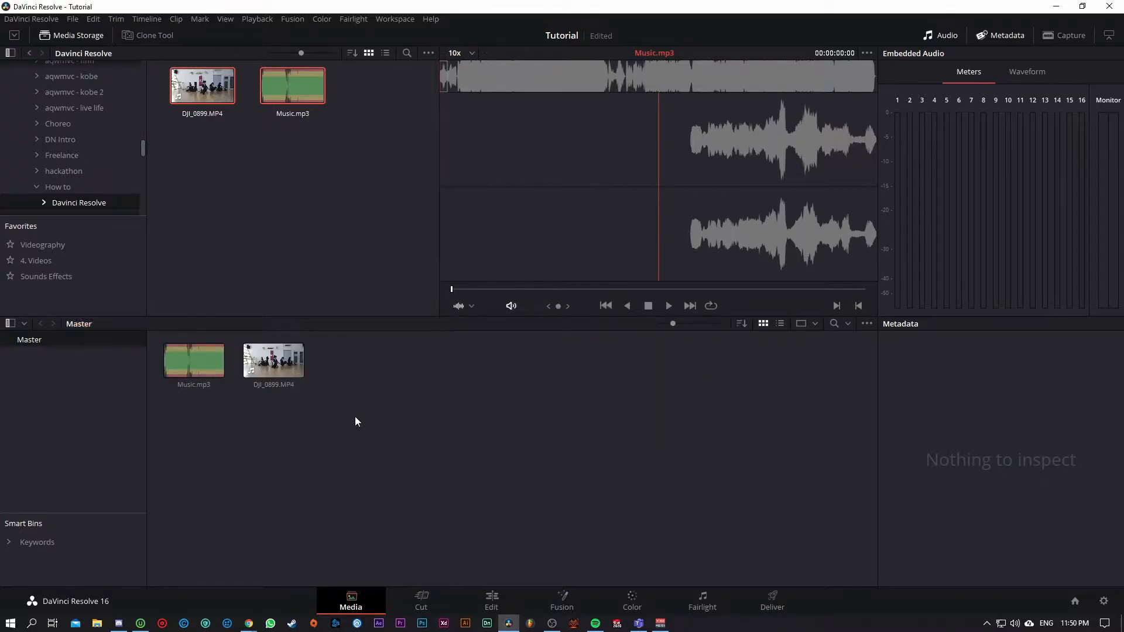
# - On the Cut page, sync Music.mp3 and DJI_0899.MP4 by audio waveform and save the sync
pyautogui.click(423, 604)
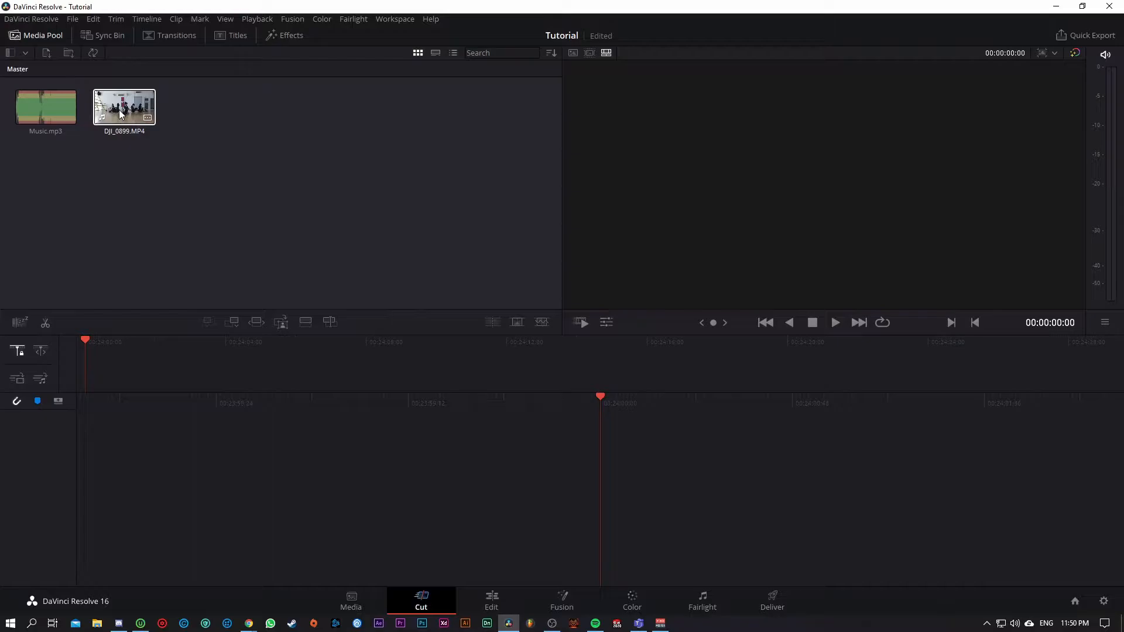
pyautogui.click(48, 138)
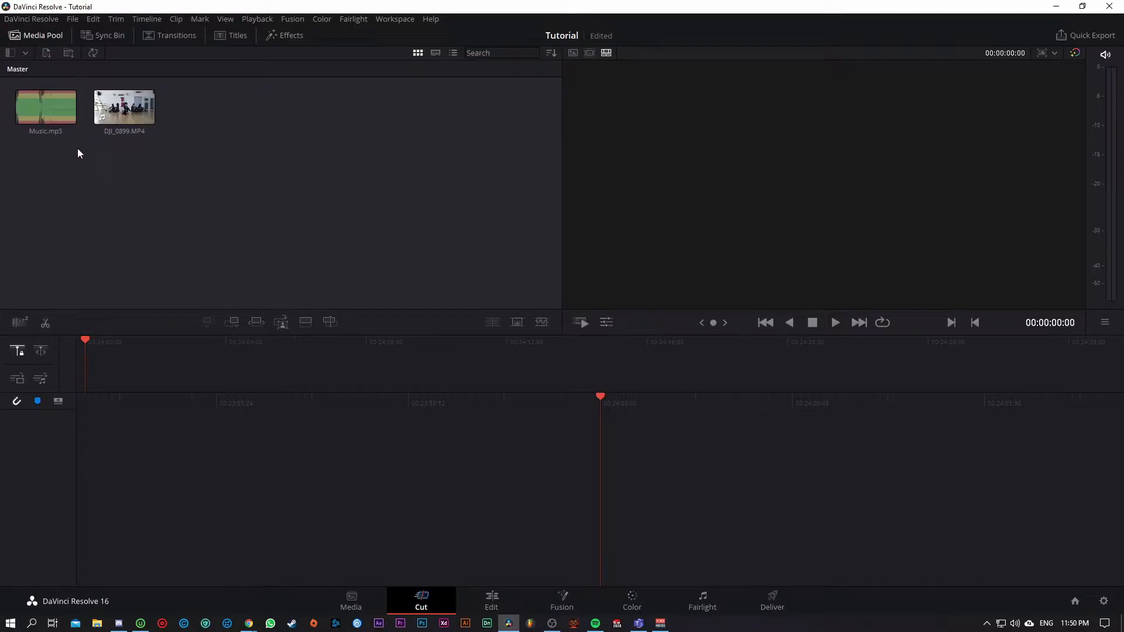
pyautogui.moveTo(144, 185); pyautogui.dragTo(49, 99)
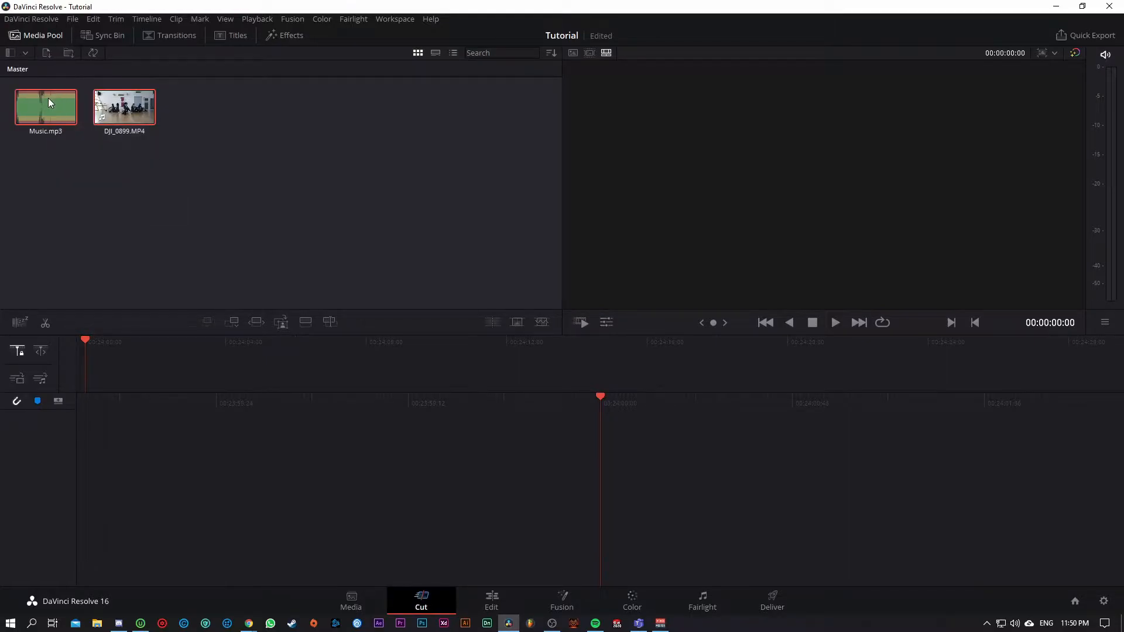
pyautogui.click(94, 55)
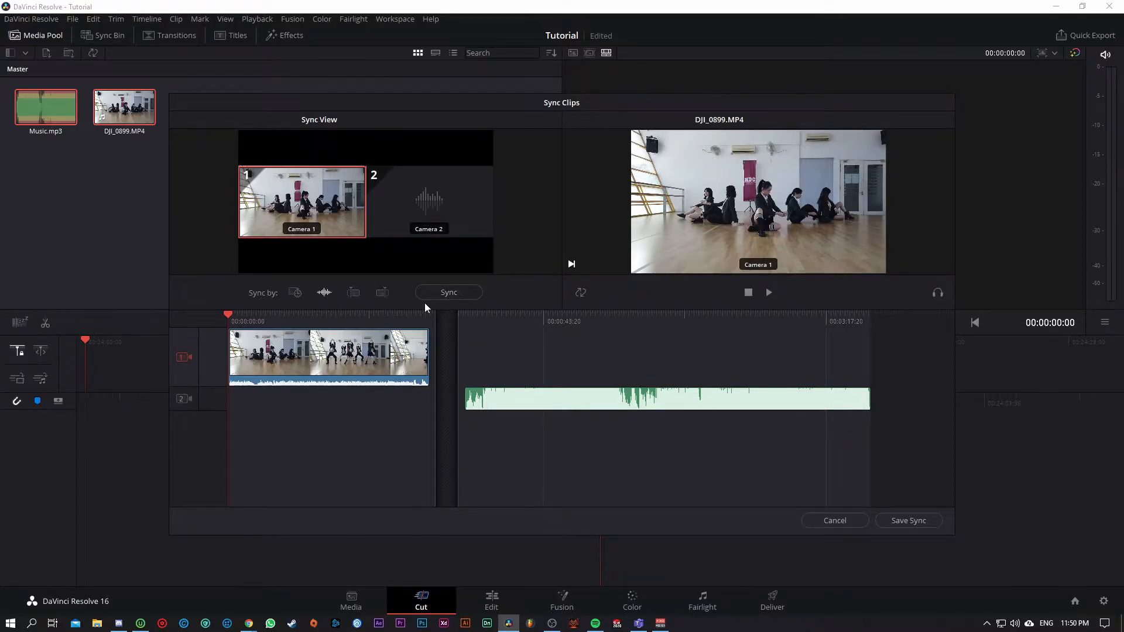
pyautogui.click(450, 292)
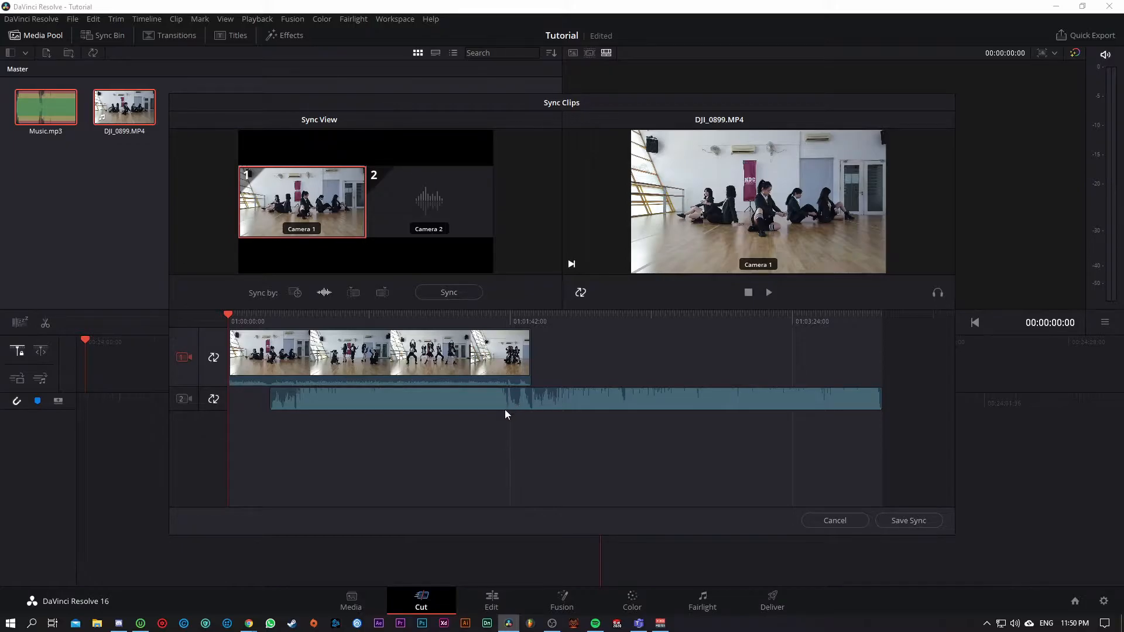
pyautogui.click(918, 522)
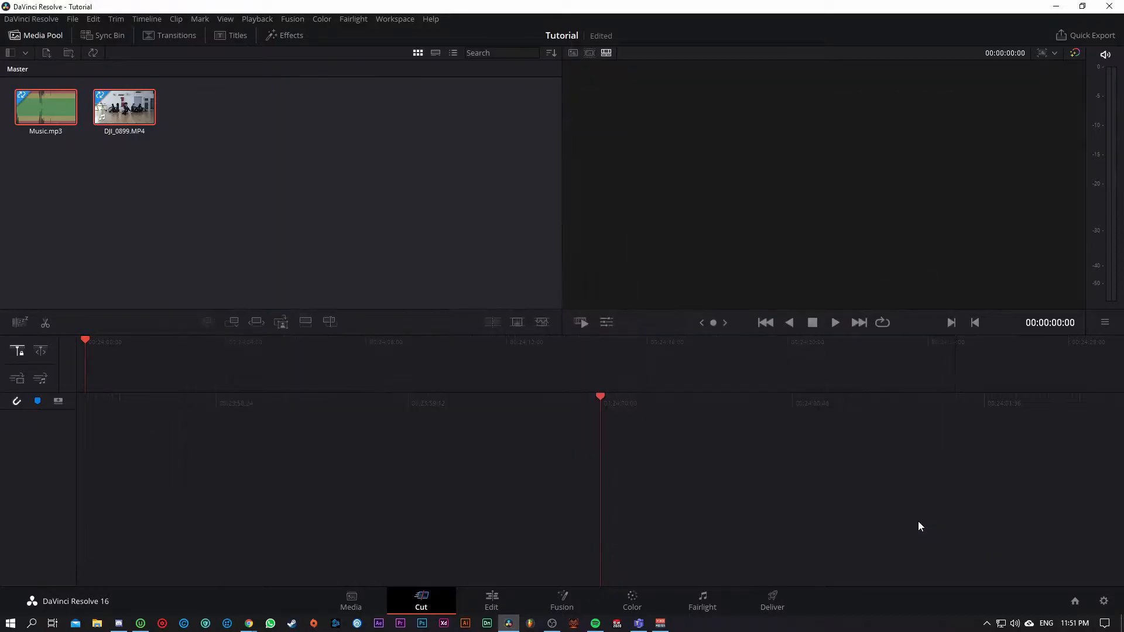
# - On the Edit page, try placing the Media Sync clip on the empty timeline, and undo the placement
pyautogui.click(492, 603)
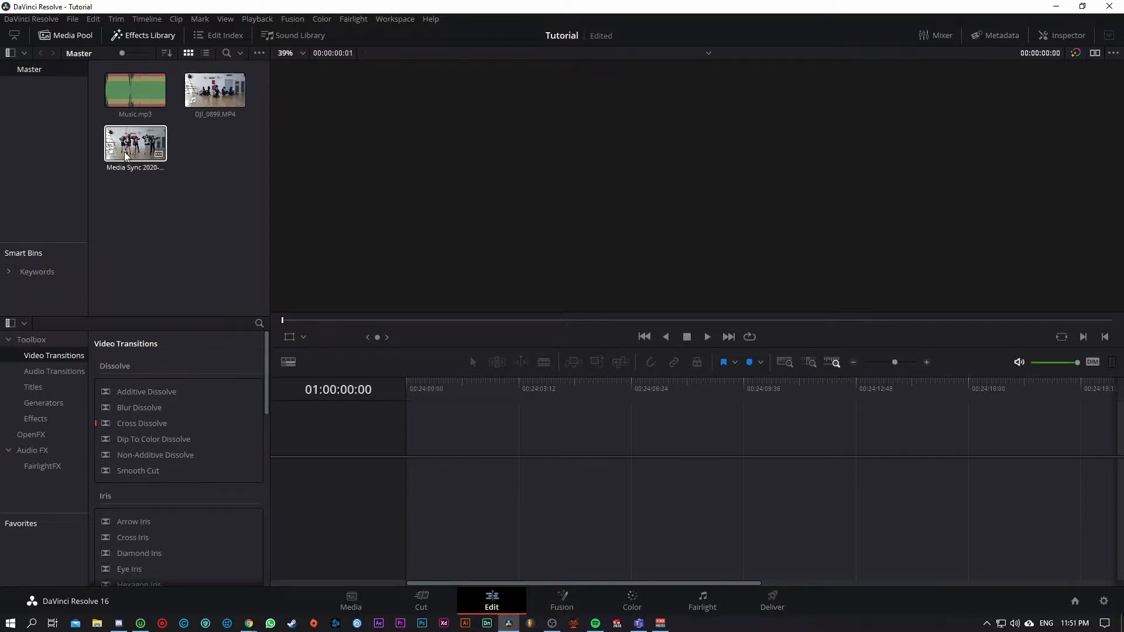
pyautogui.moveTo(121, 147); pyautogui.dragTo(419, 457)
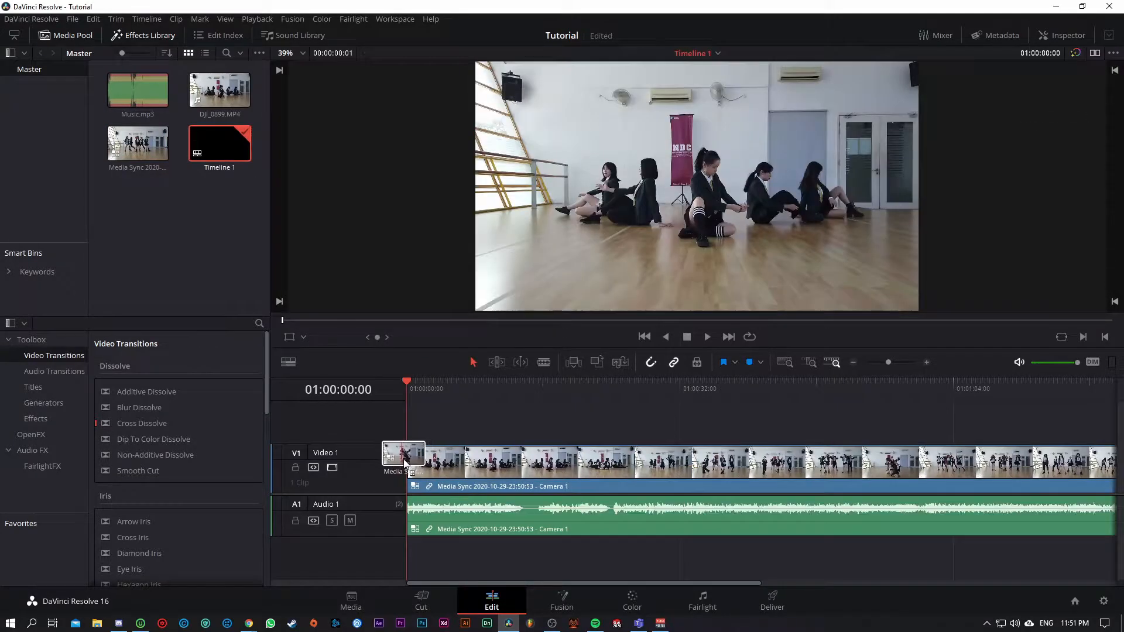
pyautogui.hotkey('ctrl', 'z')
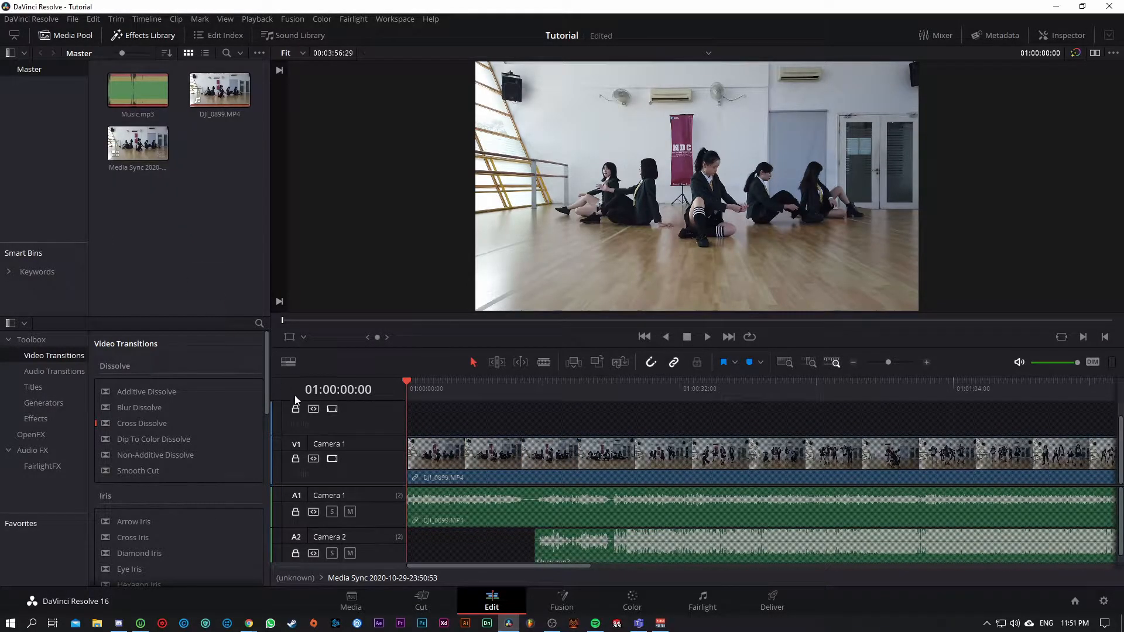
# - Enable stacked timelines in the timeline view options and add a second, empty timeline tab
pyautogui.click(288, 364)
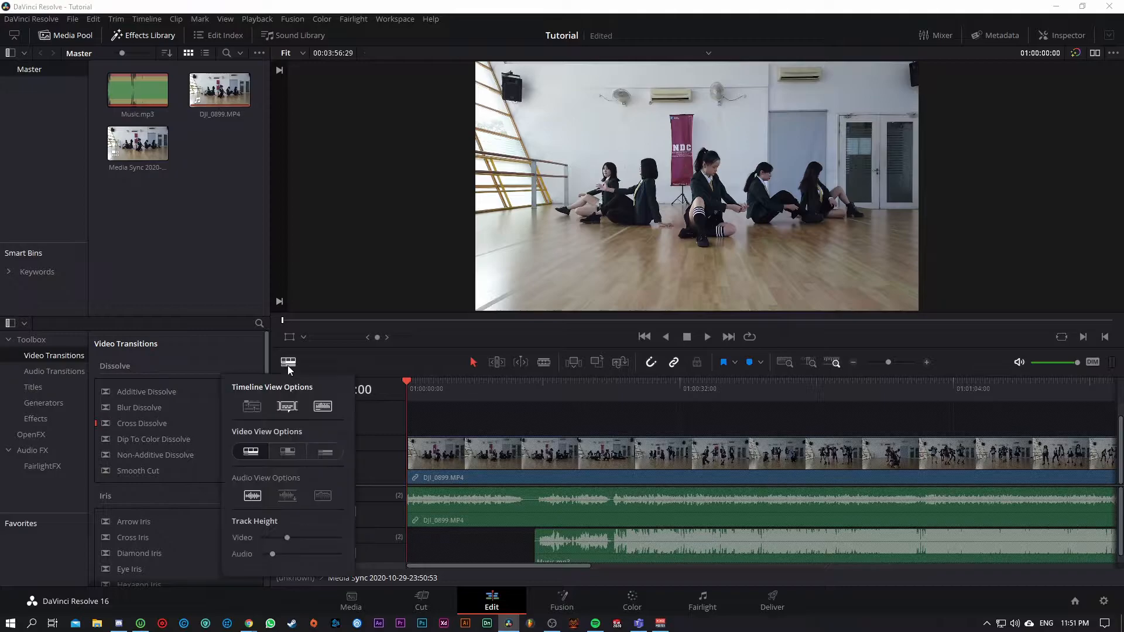
pyautogui.click(253, 408)
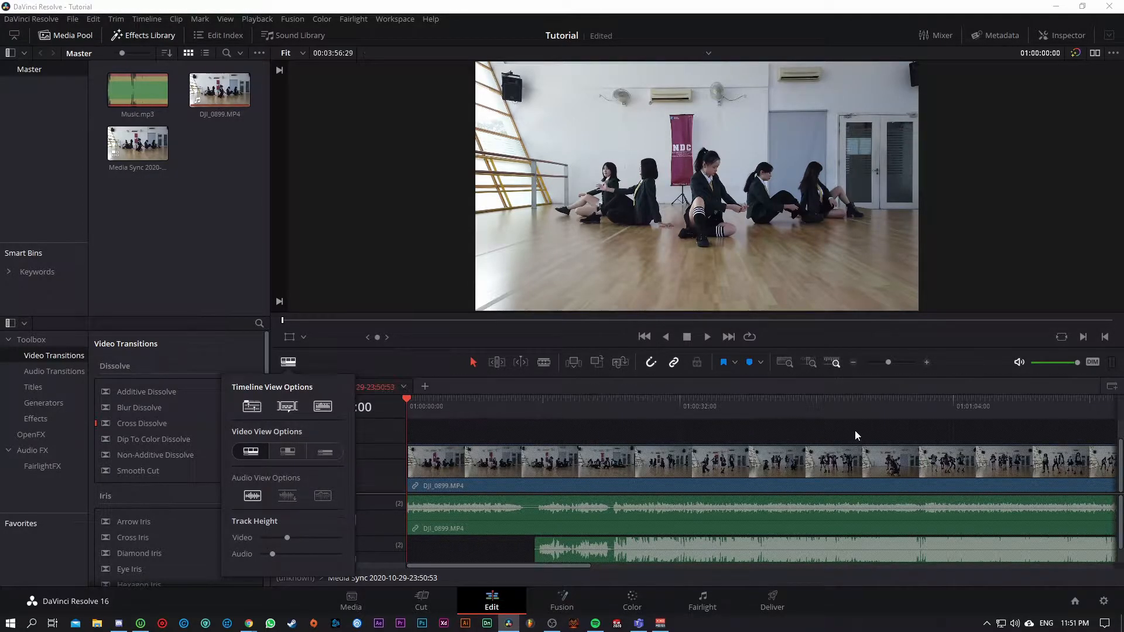
pyautogui.click(426, 387)
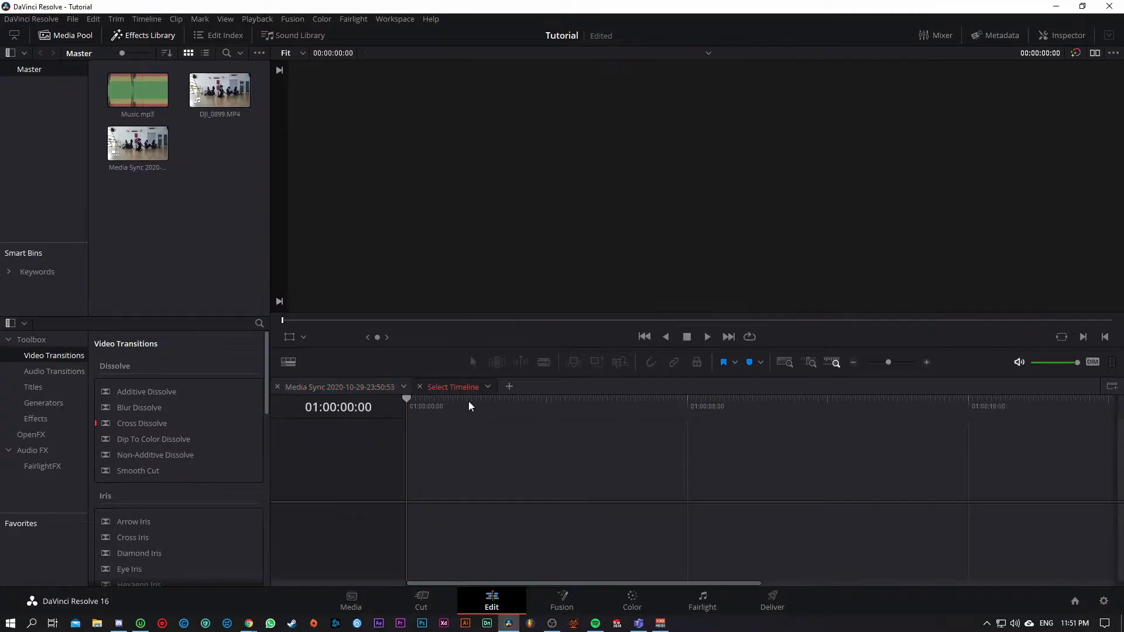
# - Place the Media Sync clip at the start of the new timeline tab
pyautogui.moveTo(138, 144); pyautogui.dragTo(406, 483)
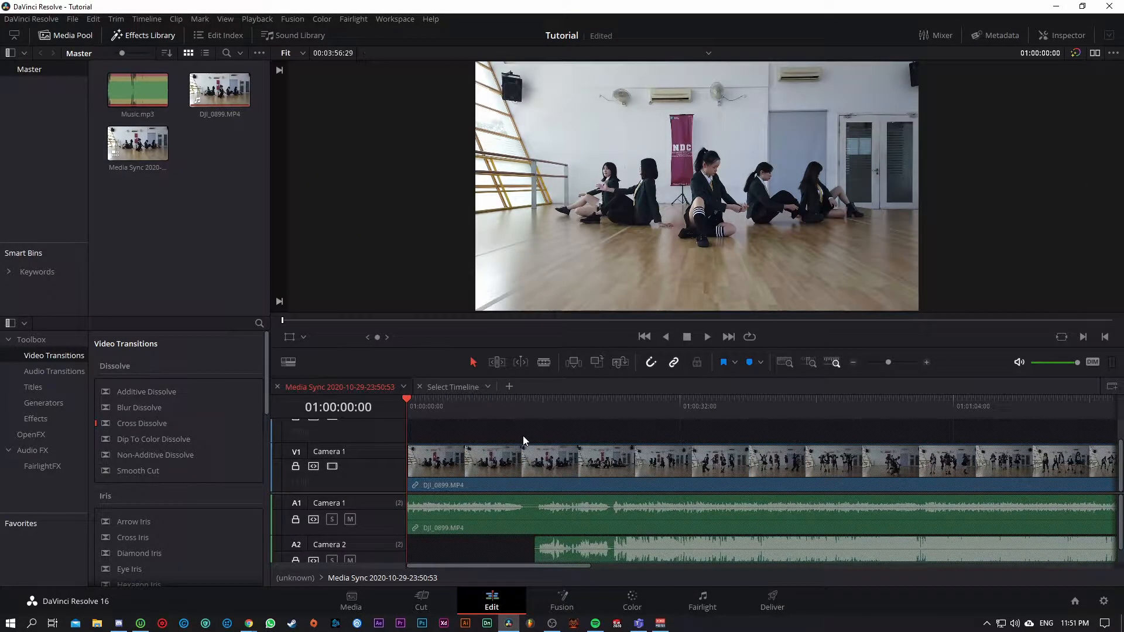
pyautogui.hotkey('ctrl', 'z')
pyautogui.moveTo(138, 144); pyautogui.dragTo(452, 429)
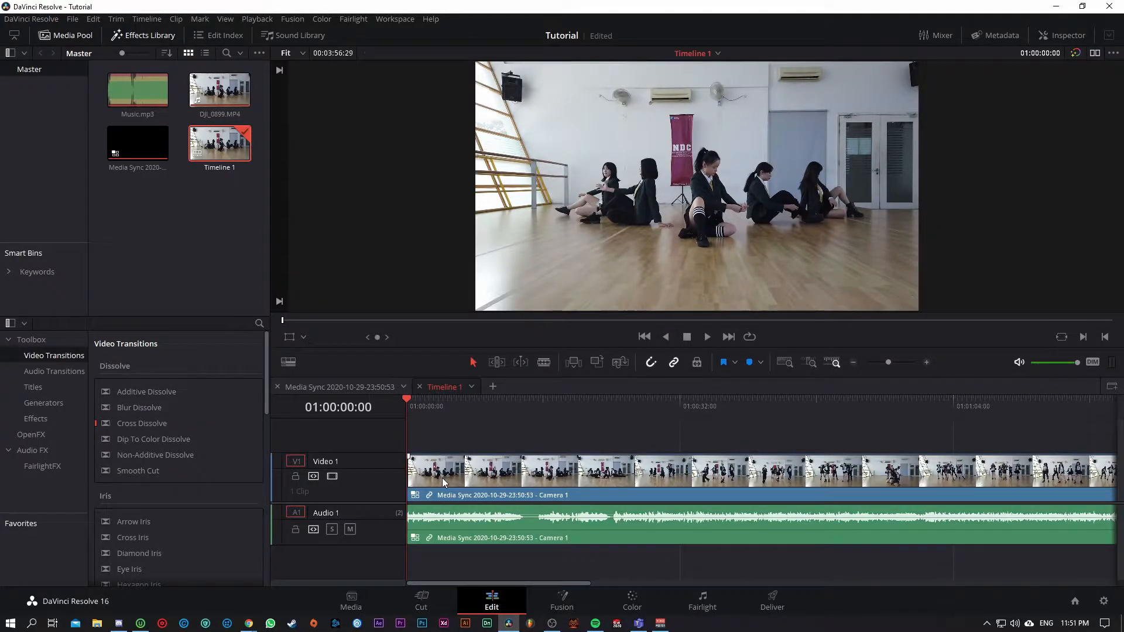
# - Turn off linked selection and switch the Audio 1 clip's multicam angle to Camera 2
pyautogui.click(531, 404)
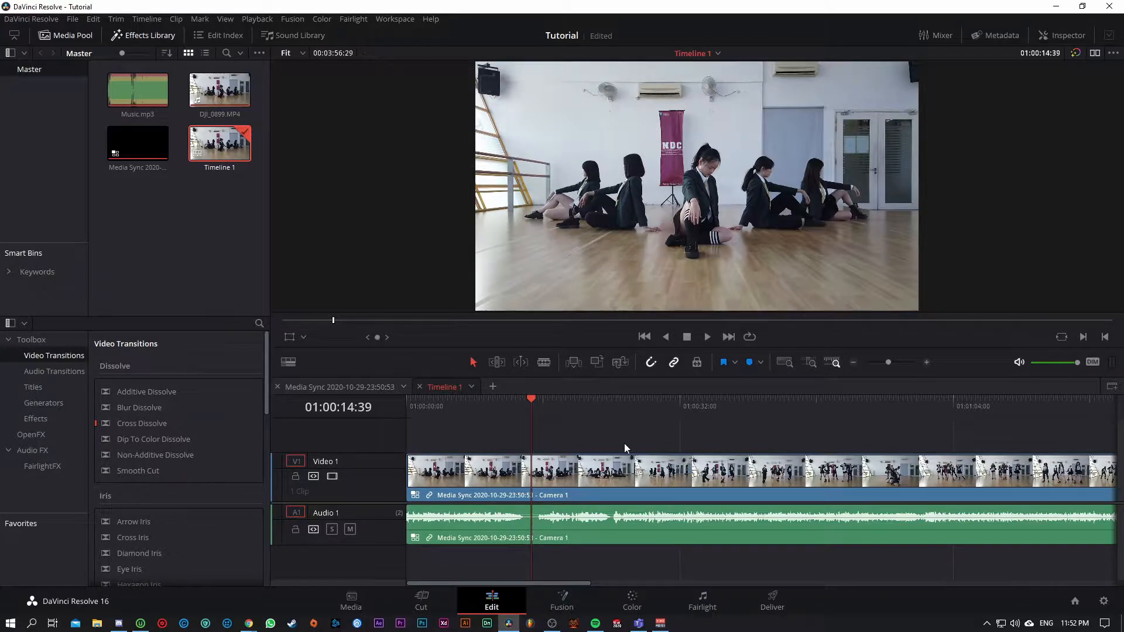
pyautogui.click(675, 363)
pyautogui.click(566, 520)
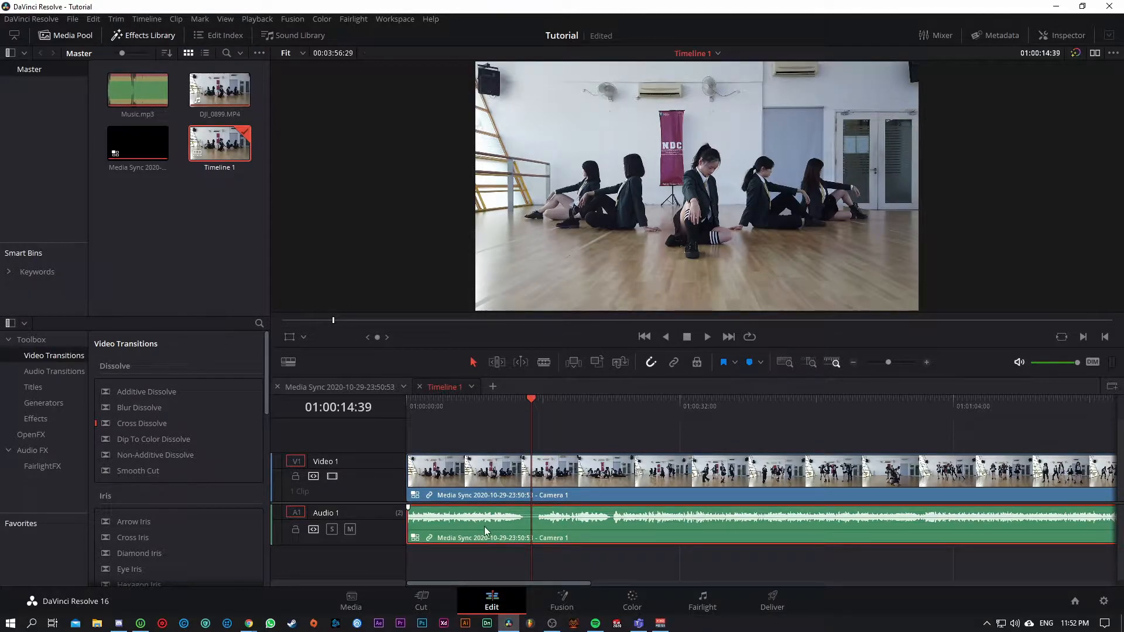
pyautogui.rightClick(582, 529)
pyautogui.moveTo(648, 497)
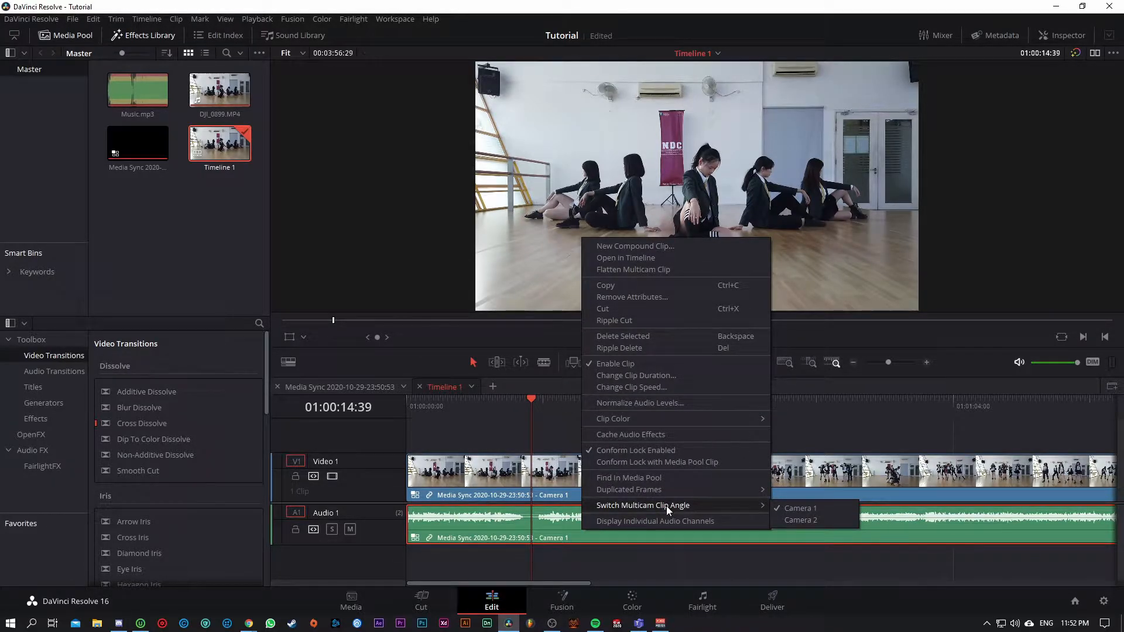
pyautogui.click(798, 520)
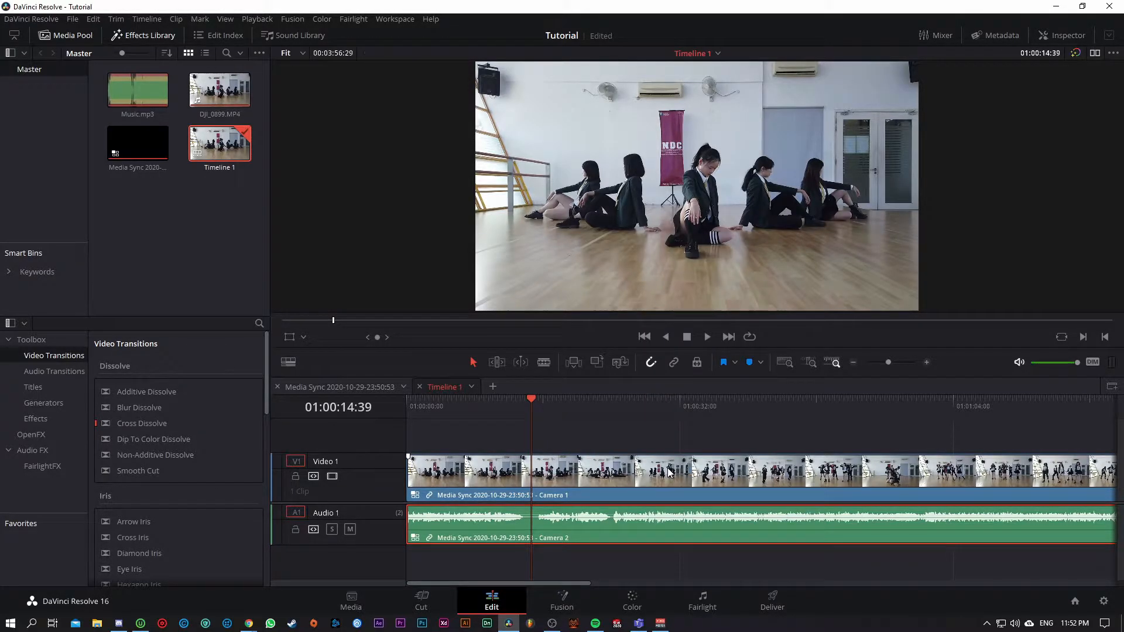
# - Play and scrub the timeline around 15 seconds to check where the music starts against the video
pyautogui.moveTo(529, 402)
pyautogui.mouseDown()
pyautogui.moveTo(502, 433)
pyautogui.moveTo(547, 408)
pyautogui.moveTo(538, 414)
pyautogui.mouseUp()
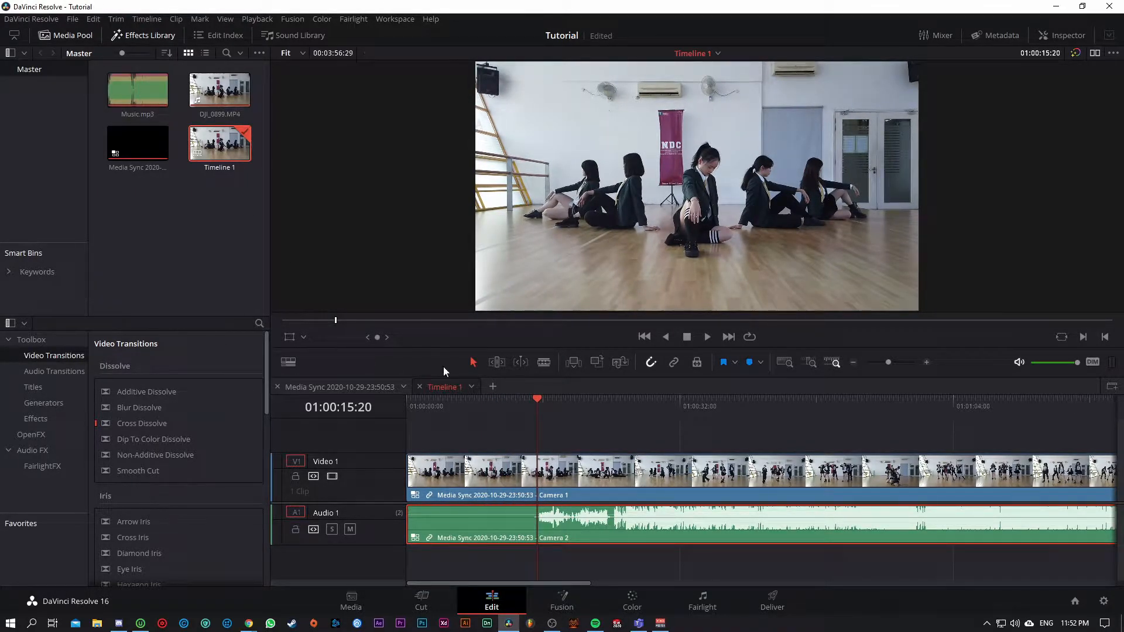
pyautogui.click(529, 403)
pyautogui.press('space')
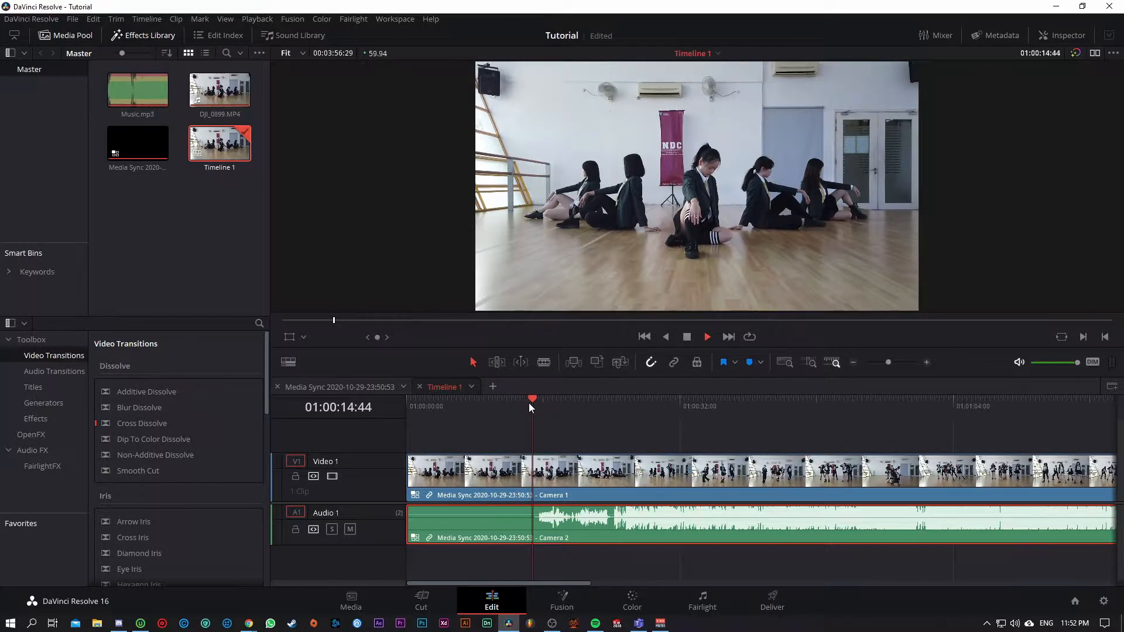
pyautogui.moveTo(548, 402); pyautogui.dragTo(582, 411)
pyautogui.click(519, 405)
pyautogui.moveTo(523, 413); pyautogui.dragTo(535, 445)
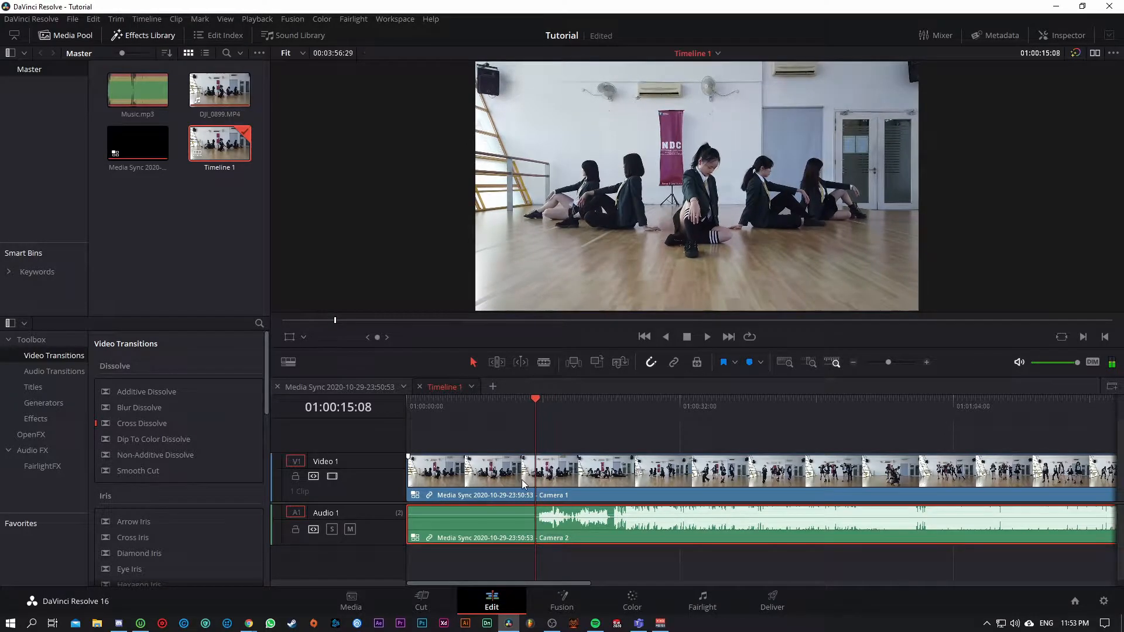
# - Split the Video 1 clip at 01:00:12:02, shortly before the music starts
pyautogui.scroll(1, 522, 479)
pyautogui.scroll(2, 600, 483)
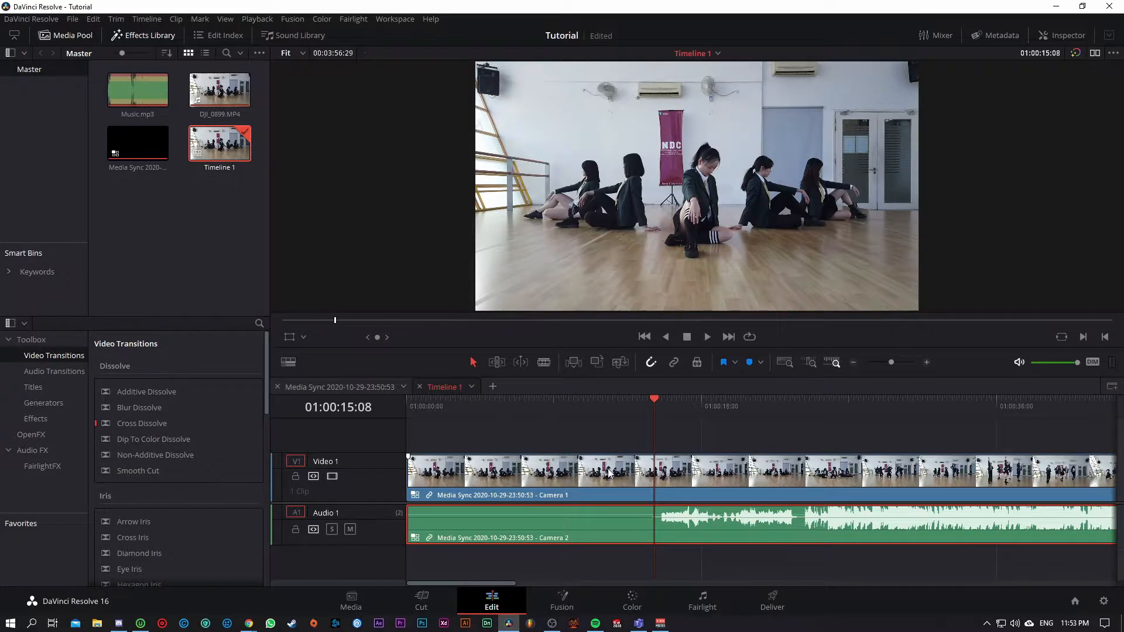
pyautogui.scroll(1, 615, 476)
pyautogui.moveTo(741, 404); pyautogui.dragTo(653, 426)
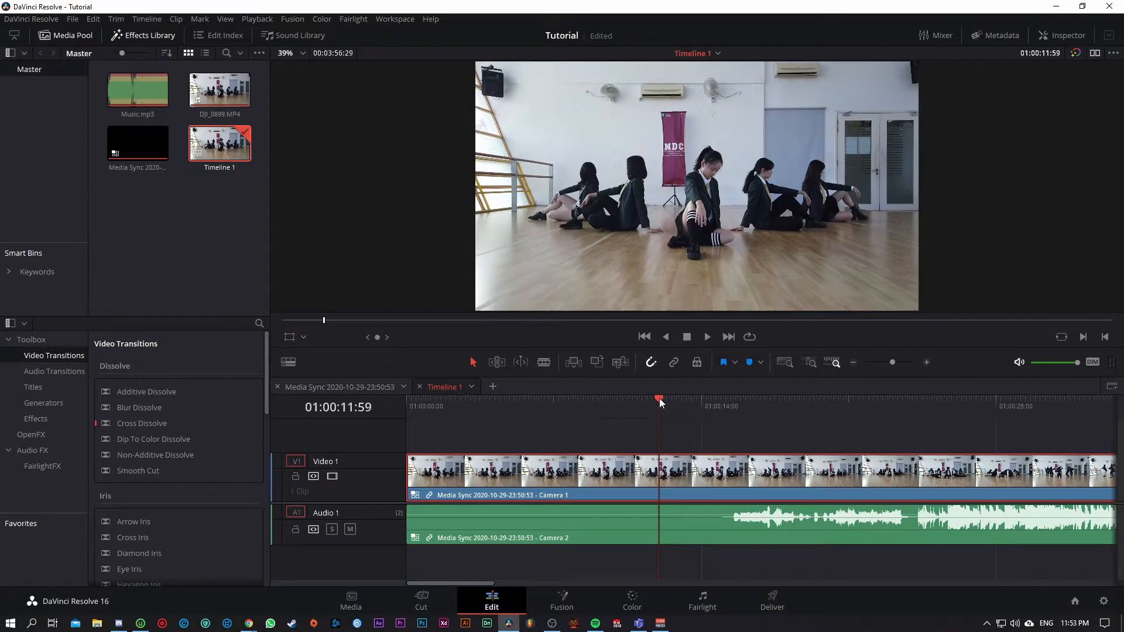
pyautogui.moveTo(659, 398); pyautogui.dragTo(660, 399)
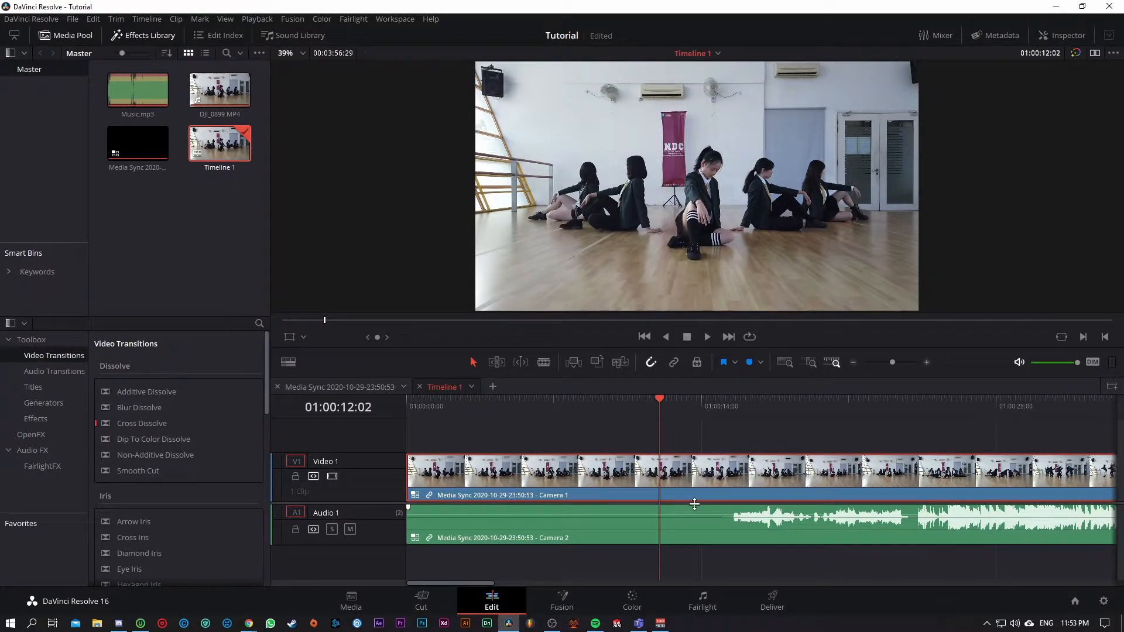
pyautogui.hotkey('ctrl', 'b')
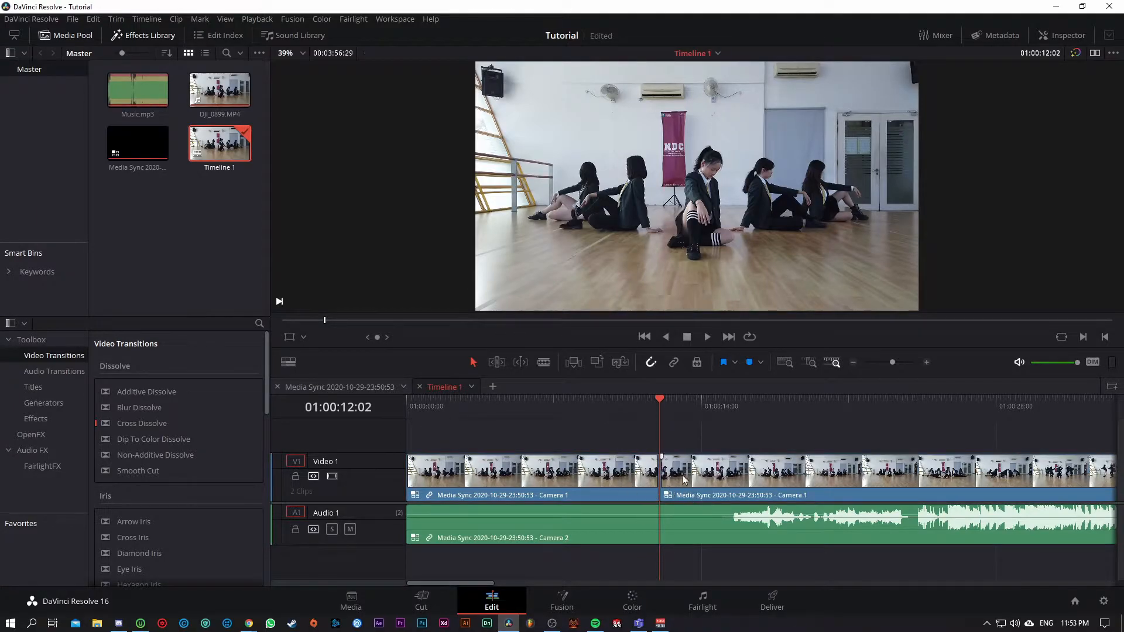
# - Turn linked selection back on and split the Audio 1 clip at 01:00:12:02, keeping the single timeline viewer
pyautogui.click(676, 534)
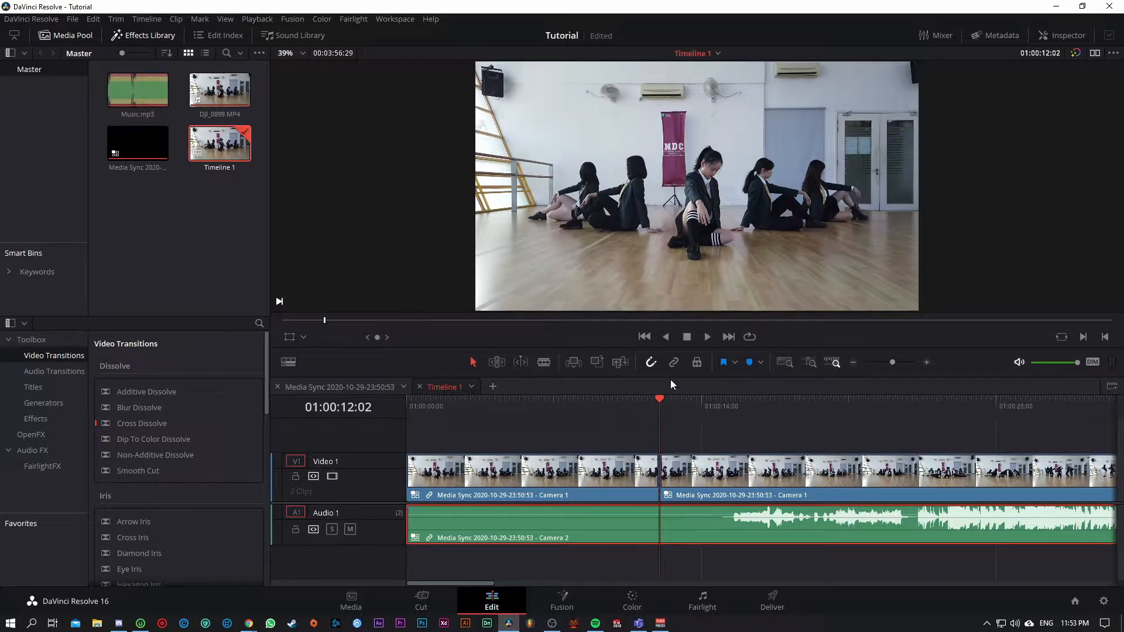
pyautogui.click(674, 363)
pyautogui.click(677, 480)
pyautogui.doubleClick(685, 519)
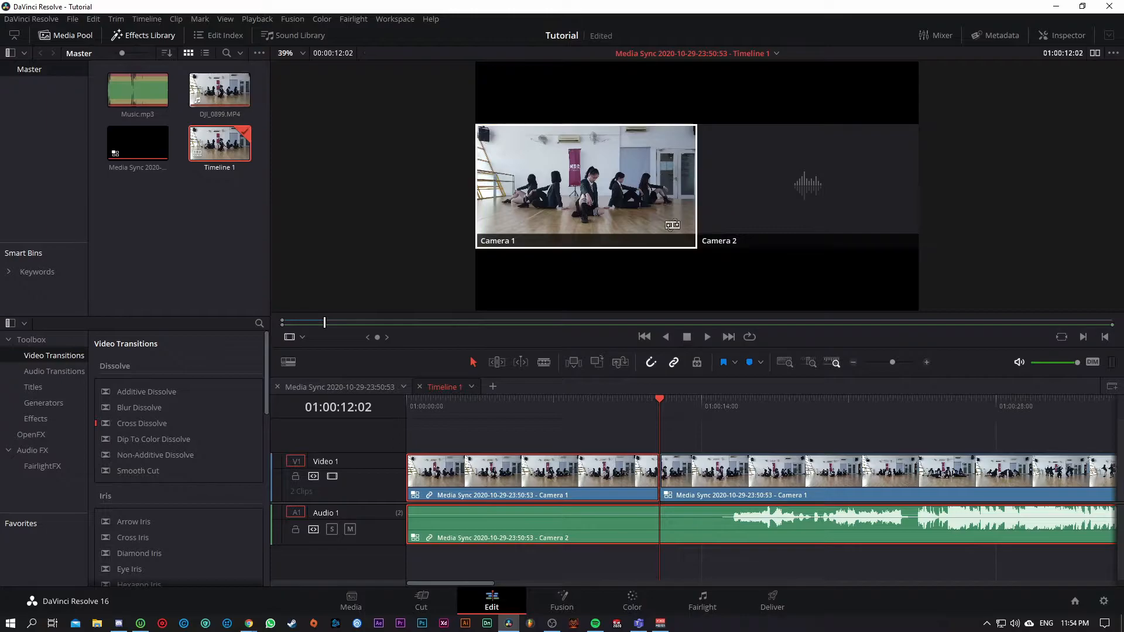
pyautogui.click(740, 51)
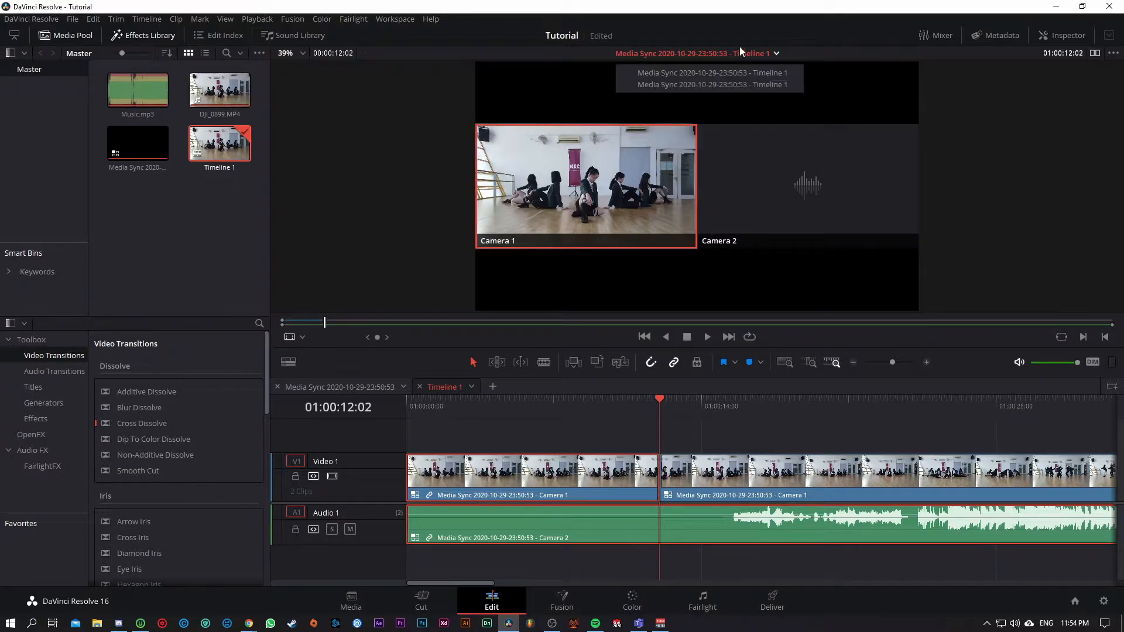
pyautogui.click(1065, 67)
pyautogui.click(1094, 54)
pyautogui.click(1094, 54)
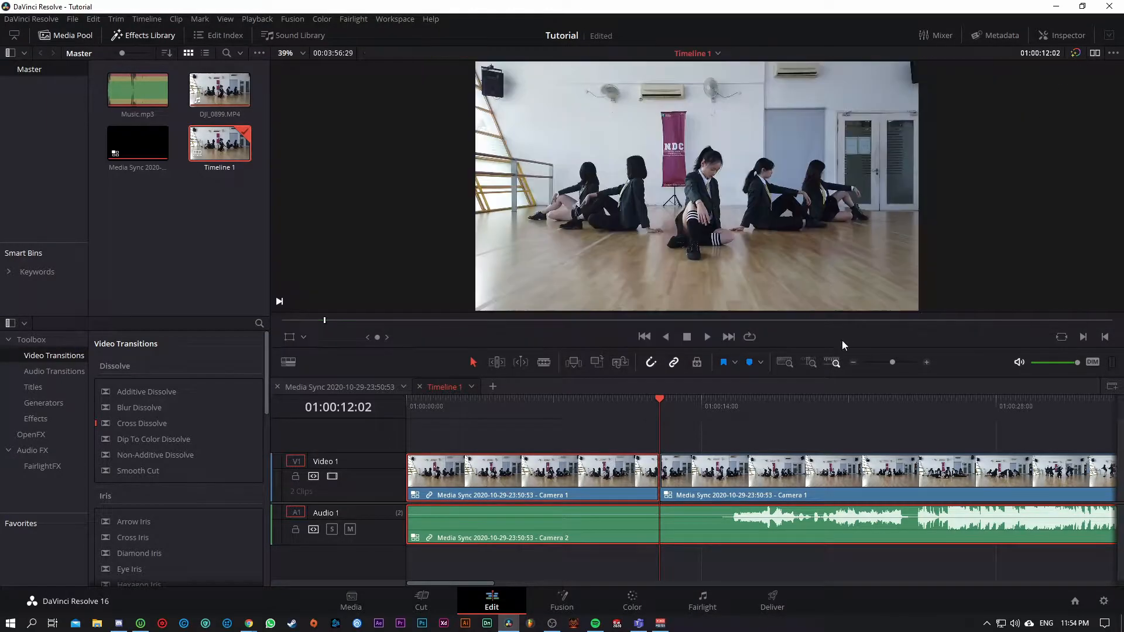
pyautogui.hotkey('ctrl', 'b')
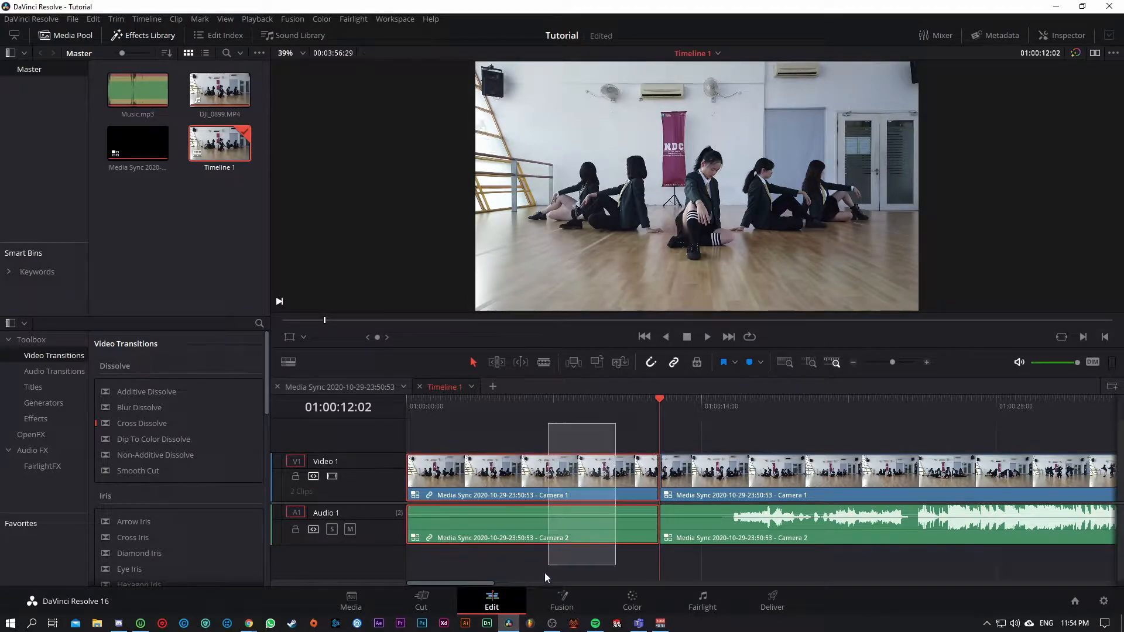
# - Remove the section before the cut from both tracks without leaving a gap, and play back the trimmed timeline
pyautogui.press('Delete')
pyautogui.moveTo(698, 455); pyautogui.dragTo(446, 457)
pyautogui.press('Home')
pyautogui.moveTo(367, 412); pyautogui.dragTo(611, 409)
pyautogui.press('space')
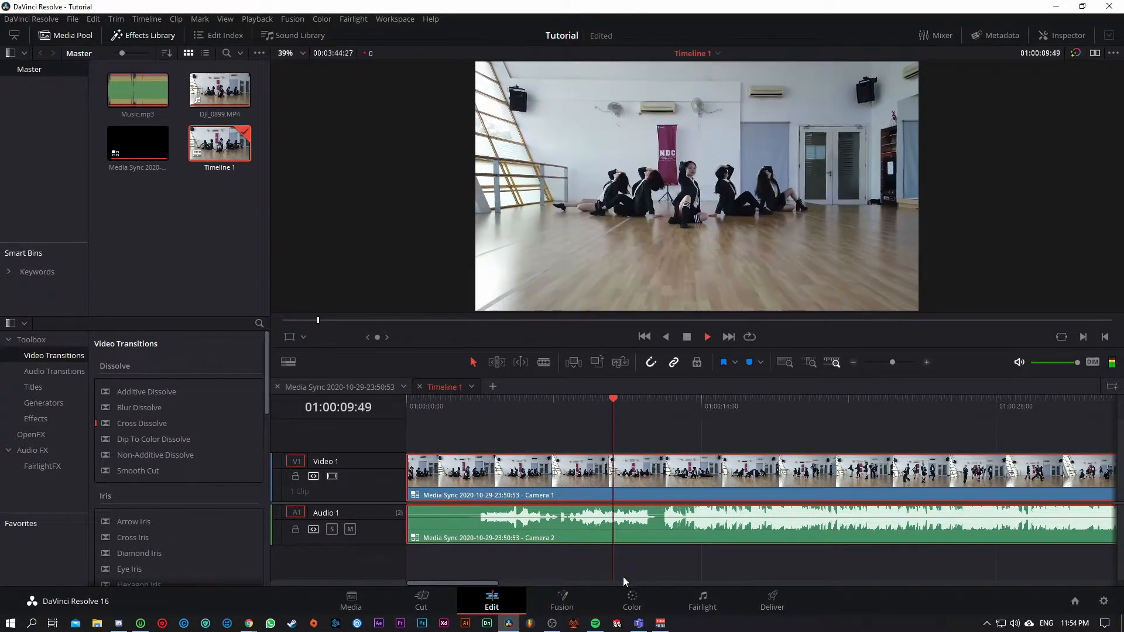
# - Split both tracks at 01:01:32:30, just before the footage ends, and delete everything after the cut
pyautogui.moveTo(492, 582); pyautogui.dragTo(725, 589)
pyautogui.moveTo(486, 409); pyautogui.dragTo(529, 439)
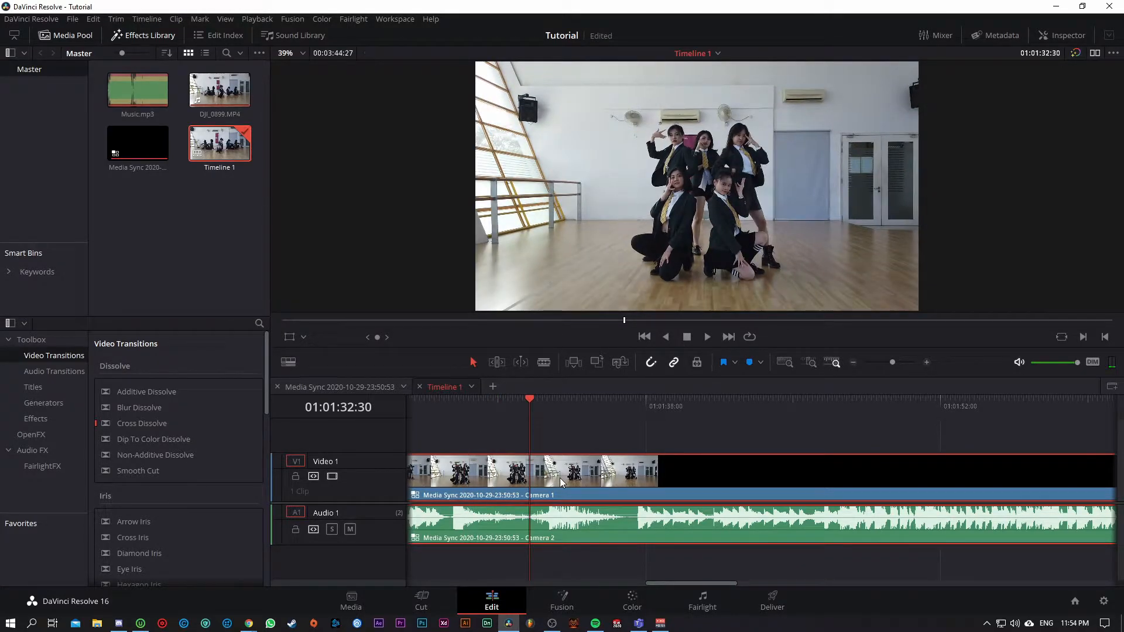
pyautogui.hotkey('ctrl', 'b')
pyautogui.moveTo(659, 413); pyautogui.dragTo(662, 536)
pyautogui.click(665, 540)
pyautogui.press('Delete')
# - Play back the last seconds of the shortened timeline to check the new ending
pyautogui.moveTo(919, 588); pyautogui.dragTo(841, 586)
pyautogui.click(761, 409)
pyautogui.press('space')
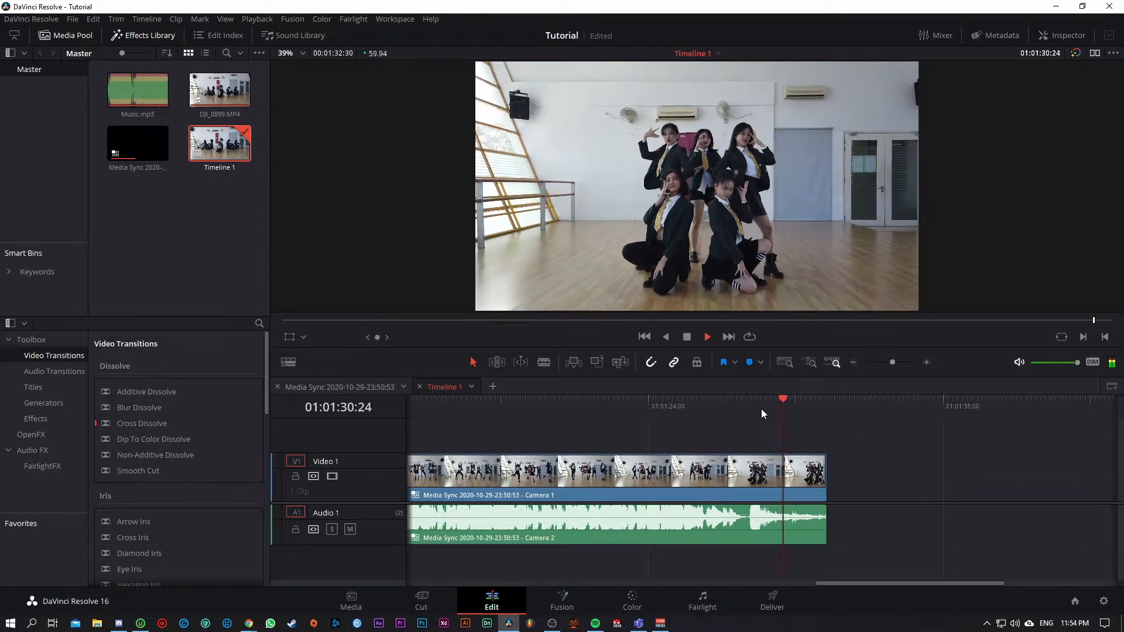
pyautogui.click(729, 405)
pyautogui.press('space')
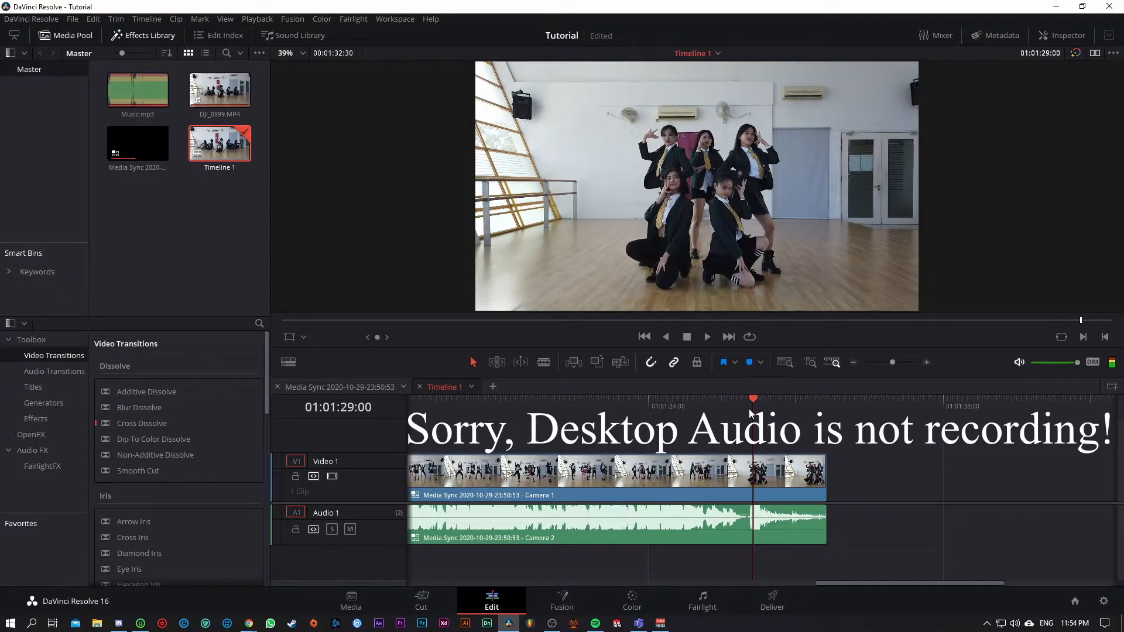
# - Apply a Cross Dissolve to the start of the Video 1 clip and play the opening to check it
pyautogui.moveTo(841, 582); pyautogui.dragTo(383, 596)
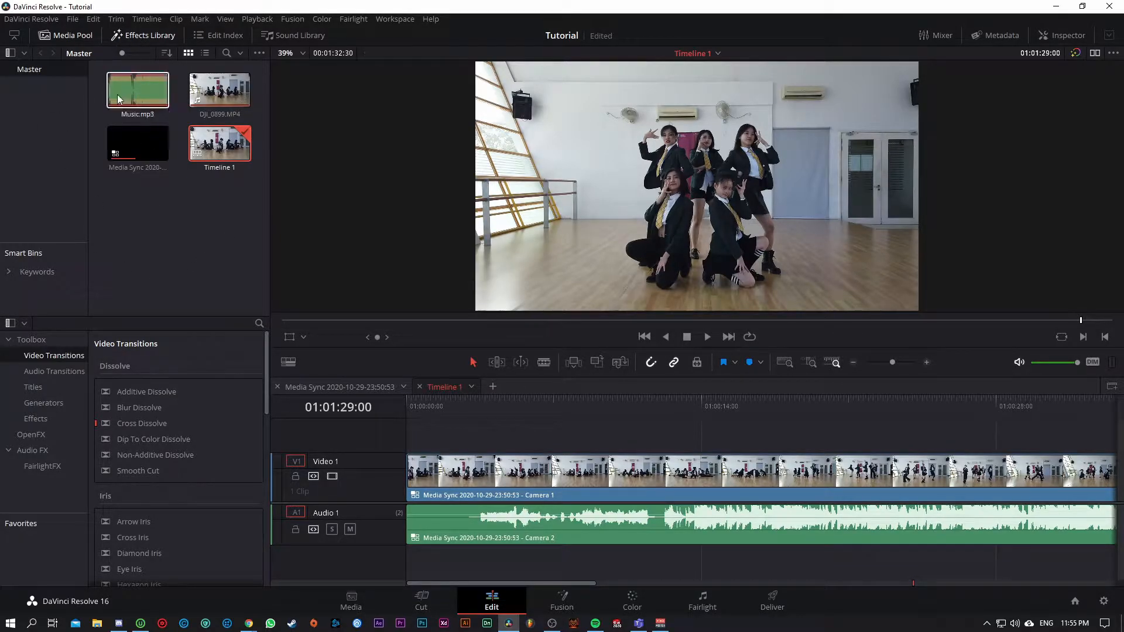
pyautogui.moveTo(129, 424); pyautogui.dragTo(419, 476)
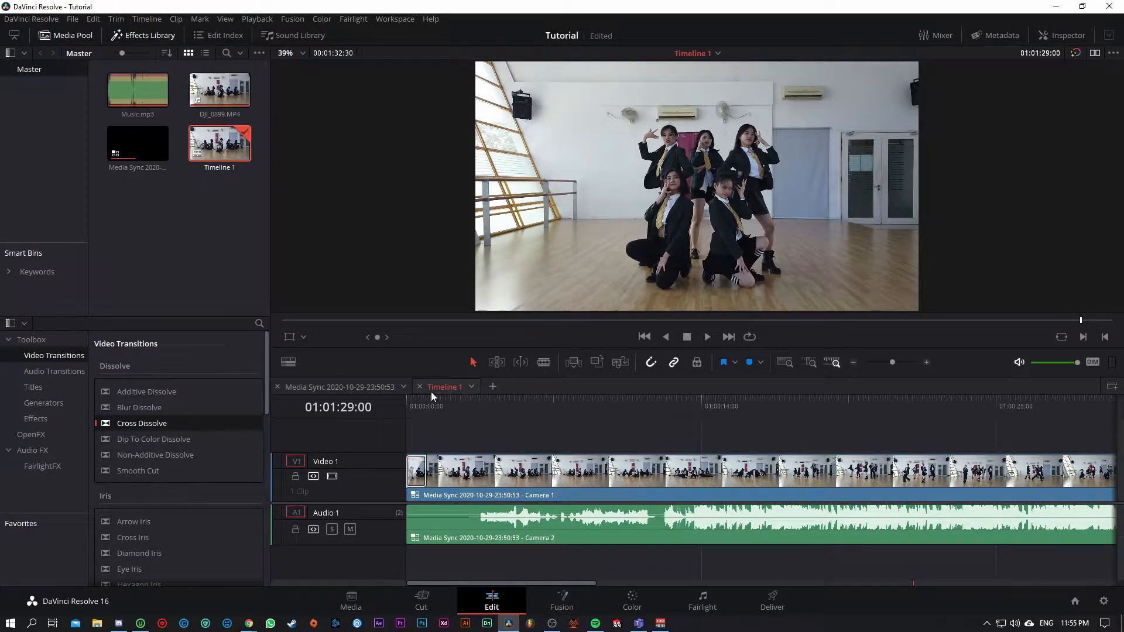
pyautogui.moveTo(433, 409); pyautogui.dragTo(399, 412)
pyautogui.press('space')
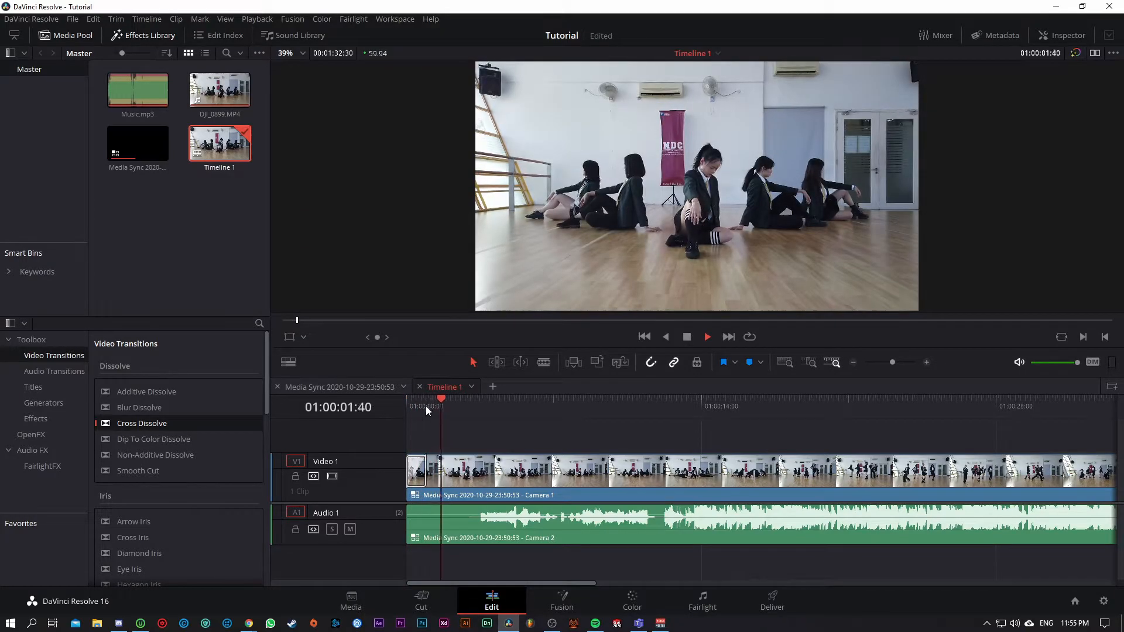
pyautogui.click(426, 406)
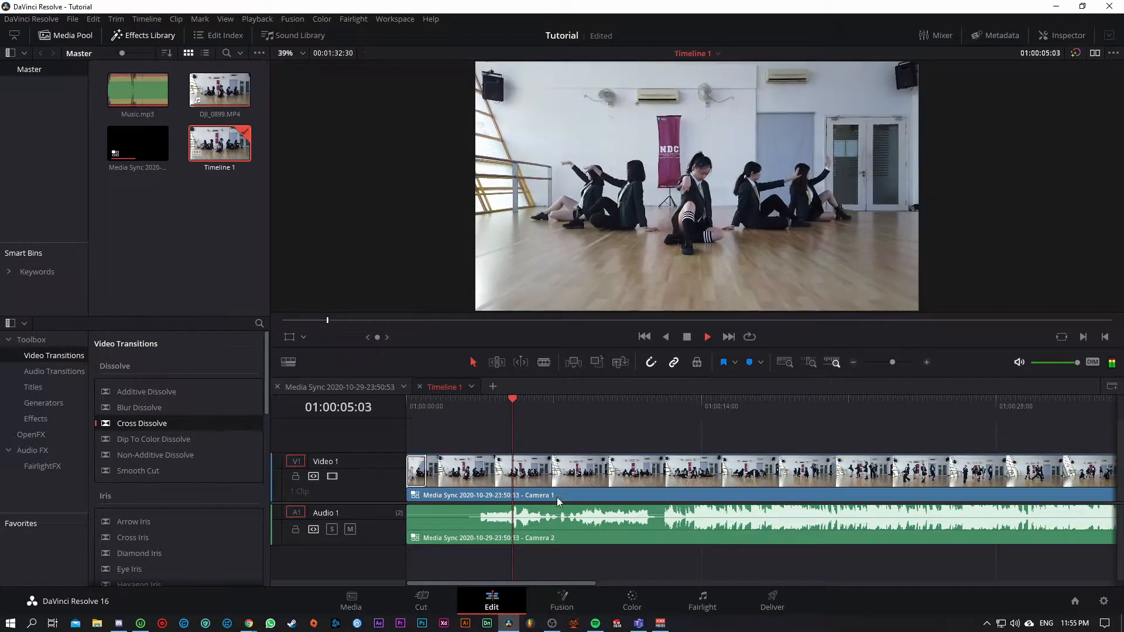
# - Select the Video 1 clip near its ending, with the playhead around 01:01:28:48, and show its Inspector settings
pyautogui.moveTo(575, 585); pyautogui.dragTo(956, 597)
pyautogui.click(824, 407)
pyautogui.moveTo(824, 407); pyautogui.dragTo(831, 408)
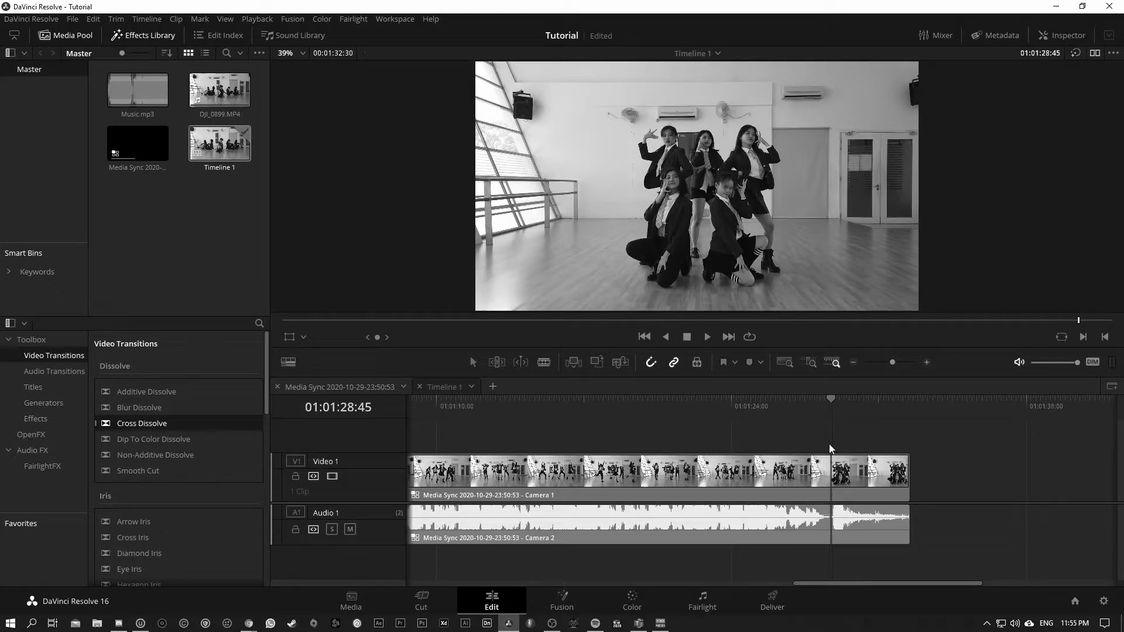
pyautogui.click(854, 477)
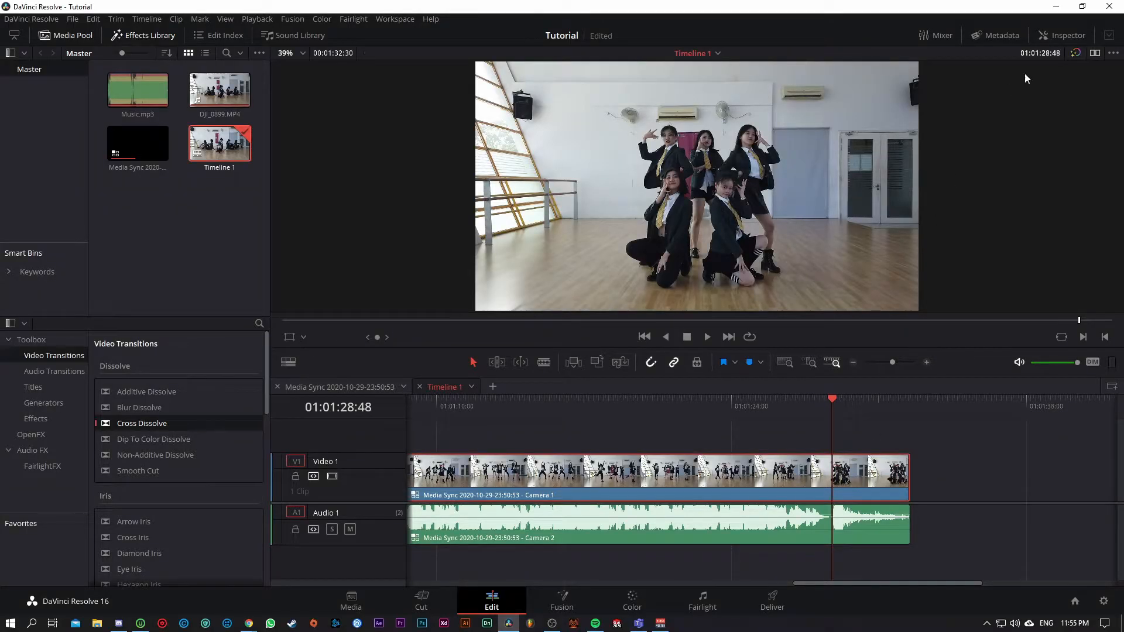
pyautogui.click(1059, 36)
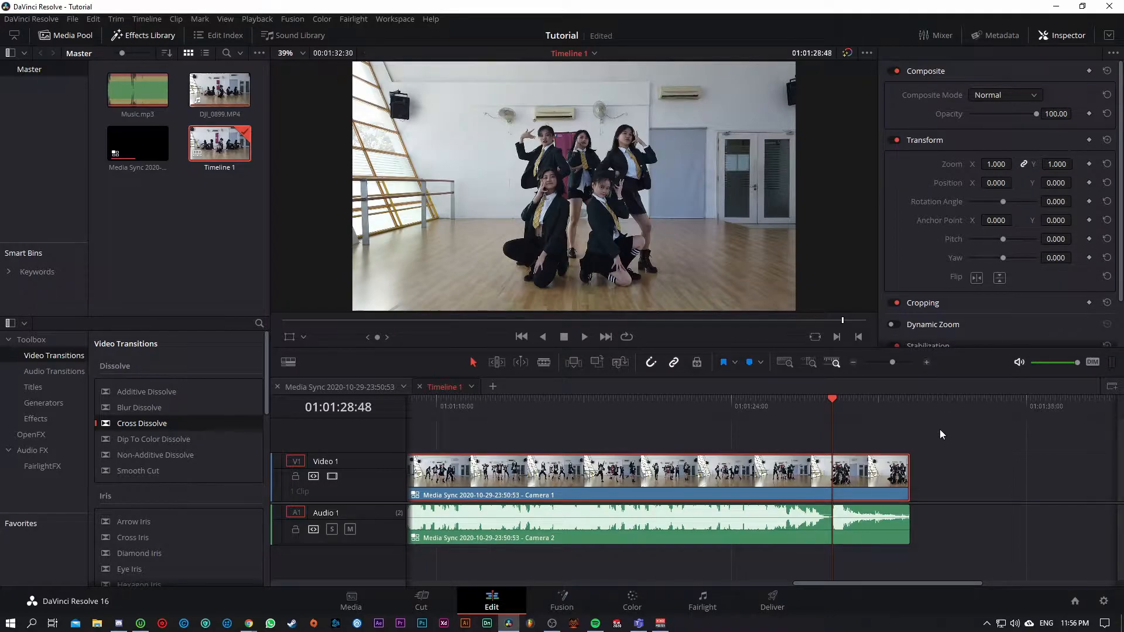
# - Add an Opacity keyframe of 100 to the Video 1 clip at 01:01:28:53, where the final beat starts
pyautogui.scroll(3, 779, 480)
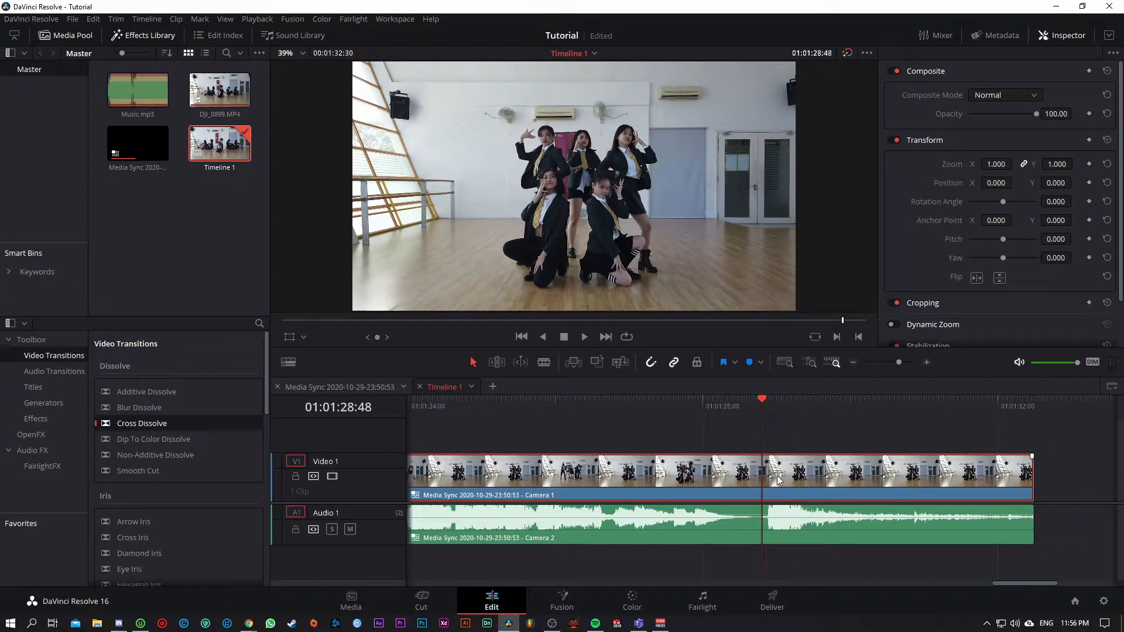
pyautogui.scroll(2, 779, 480)
pyautogui.scroll(1, 1046, 585)
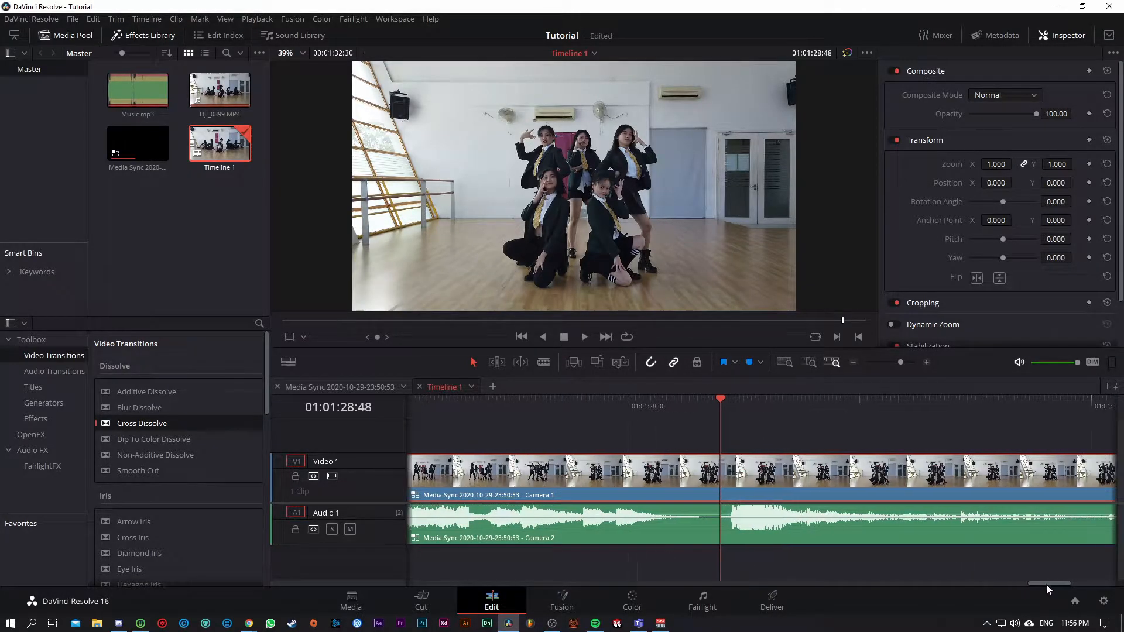
pyautogui.moveTo(1046, 585); pyautogui.dragTo(1055, 585)
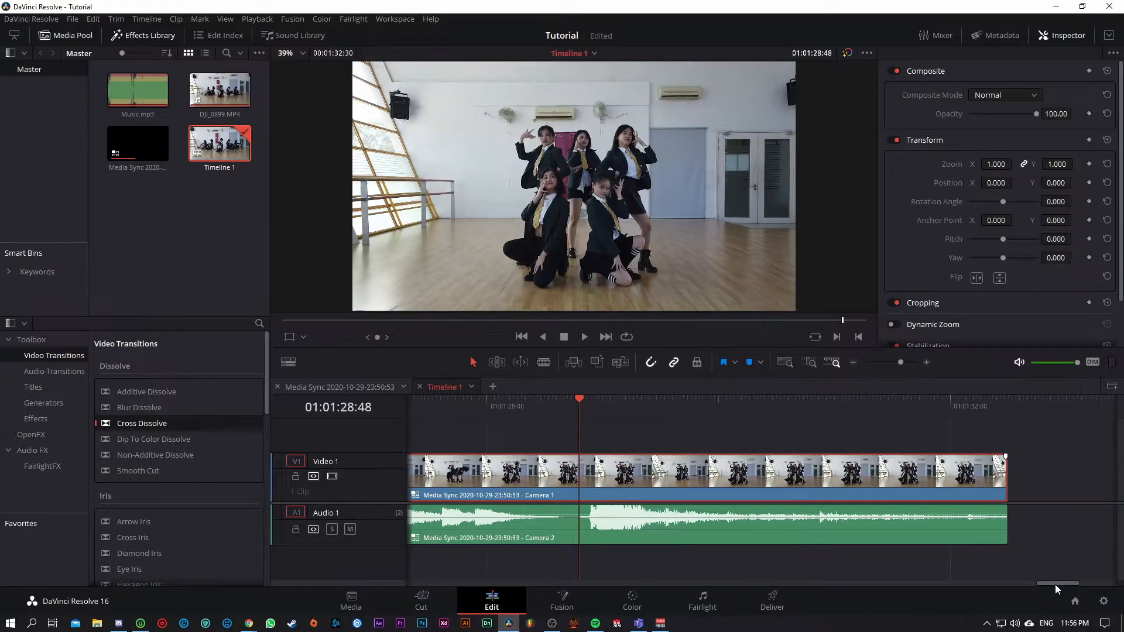
pyautogui.click(1089, 114)
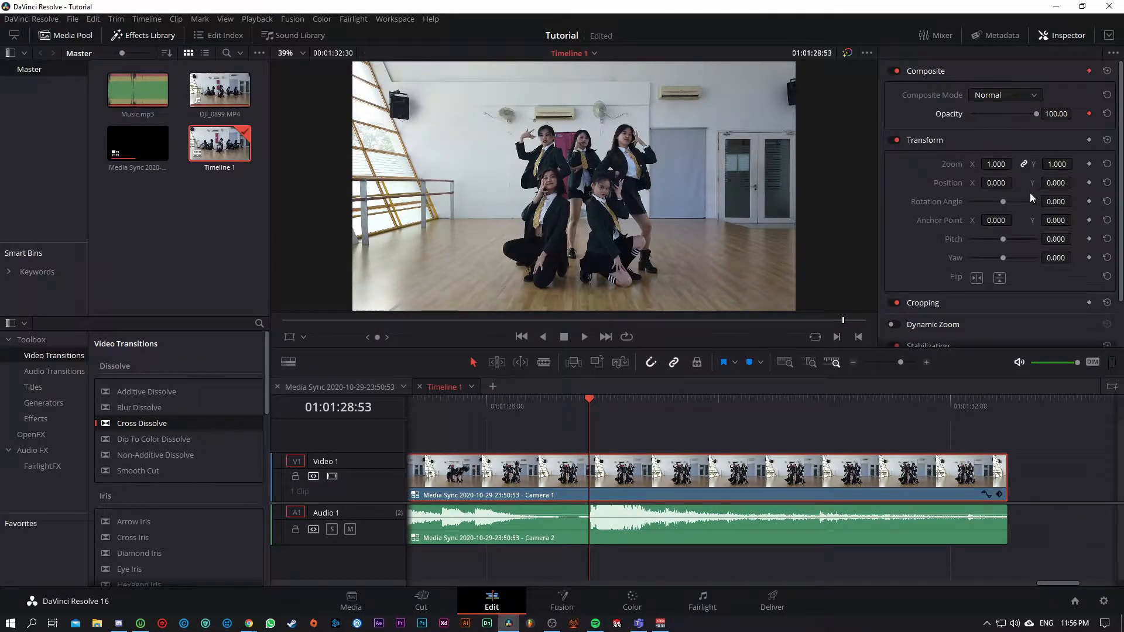
# - Keyframe the clip's opacity at 13.91 two frames after the first keyframe and at 80.87 at 01:01:28:58
pyautogui.press('Right')
pyautogui.press('Right')
pyautogui.moveTo(1039, 113); pyautogui.dragTo(979, 123)
pyautogui.moveTo(592, 401); pyautogui.dragTo(599, 402)
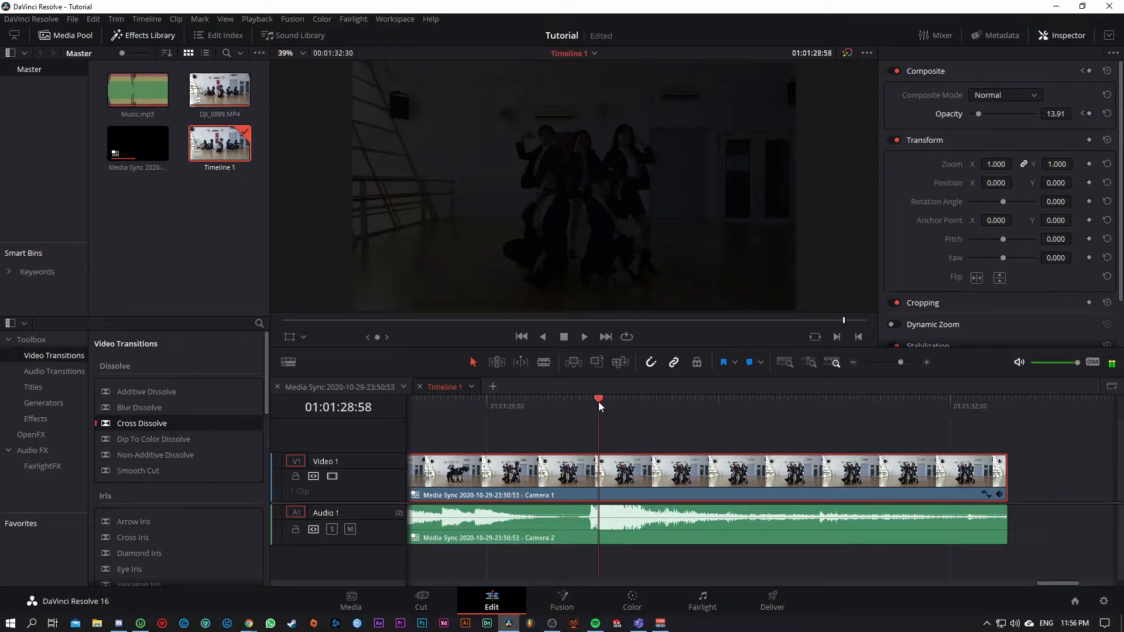
pyautogui.moveTo(979, 115); pyautogui.dragTo(1024, 120)
# - Continue the flicker by keyframing the clip's opacity at 40 at 01:01:29:01 and 62.61 at 01:01:29:03
pyautogui.click(603, 402)
pyautogui.moveTo(603, 402); pyautogui.dragTo(605, 402)
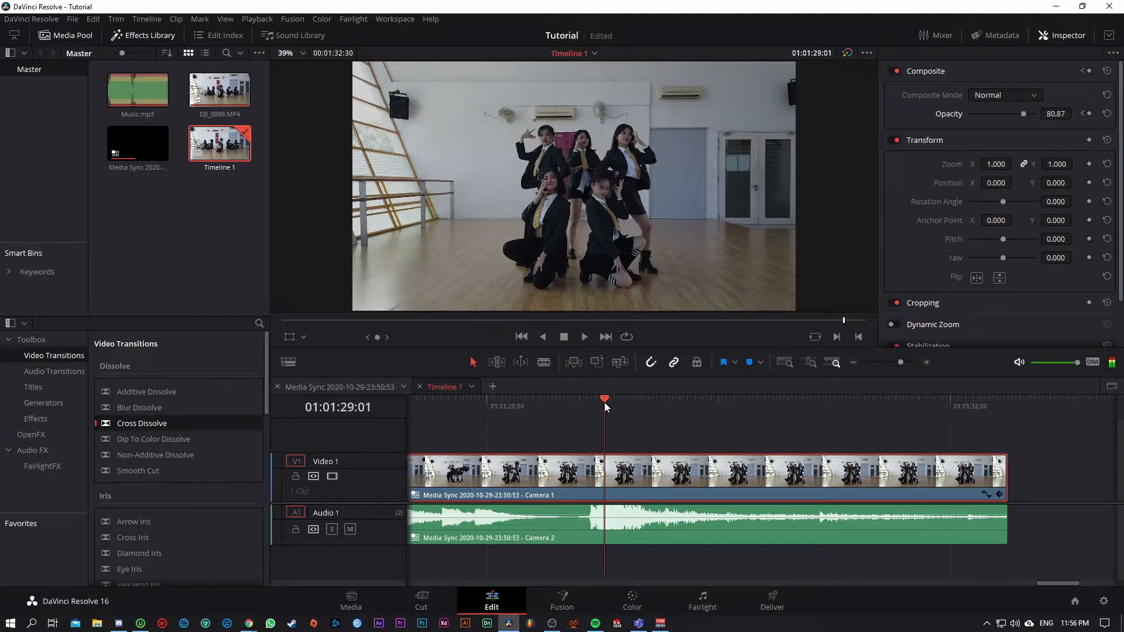
pyautogui.moveTo(1028, 115); pyautogui.dragTo(996, 121)
pyautogui.moveTo(606, 400); pyautogui.dragTo(609, 400)
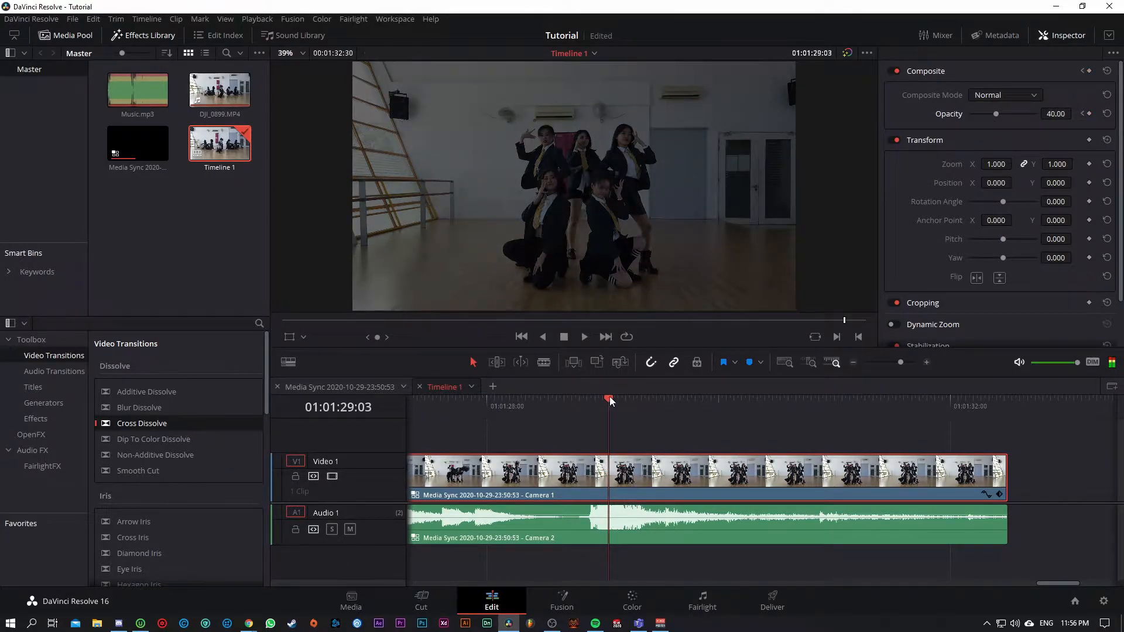
pyautogui.moveTo(997, 114); pyautogui.dragTo(1012, 114)
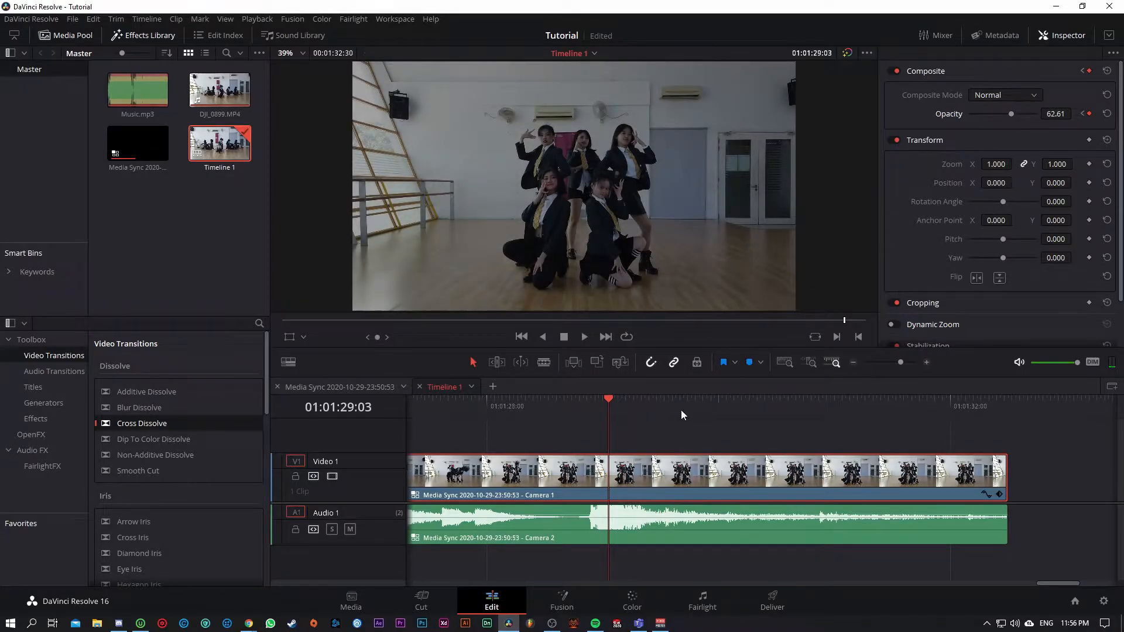
# - Keyframe the clip's opacity at 0 at 01:01:30:24 and play back the flickering fade to black
pyautogui.moveTo(641, 398); pyautogui.dragTo(765, 404)
pyautogui.moveTo(1010, 114); pyautogui.dragTo(888, 149)
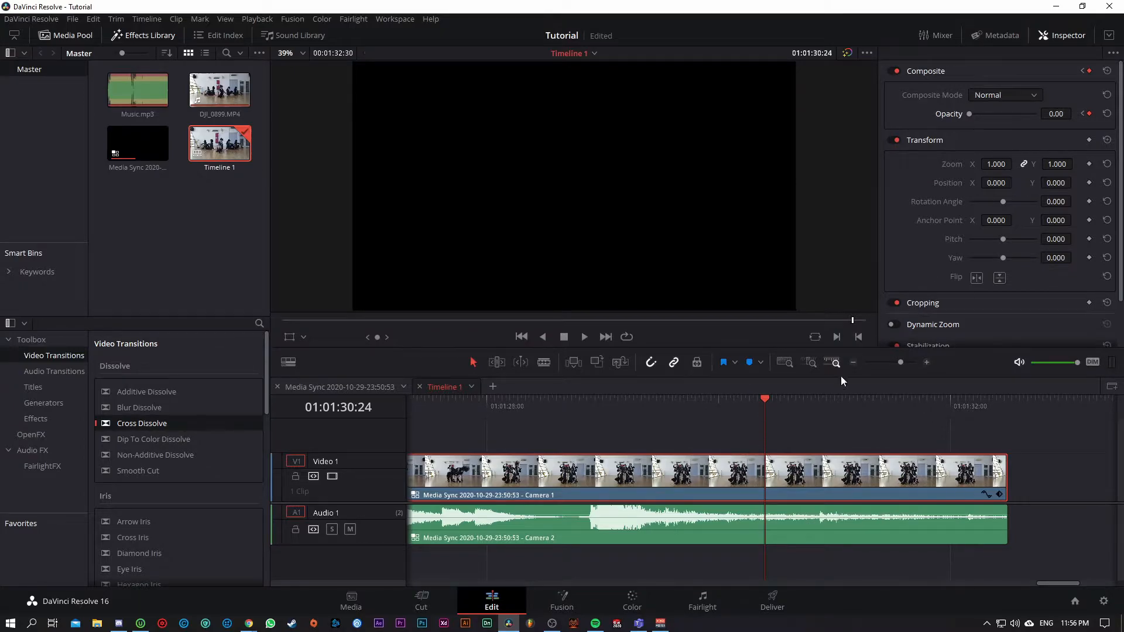
pyautogui.click(526, 401)
pyautogui.press('space')
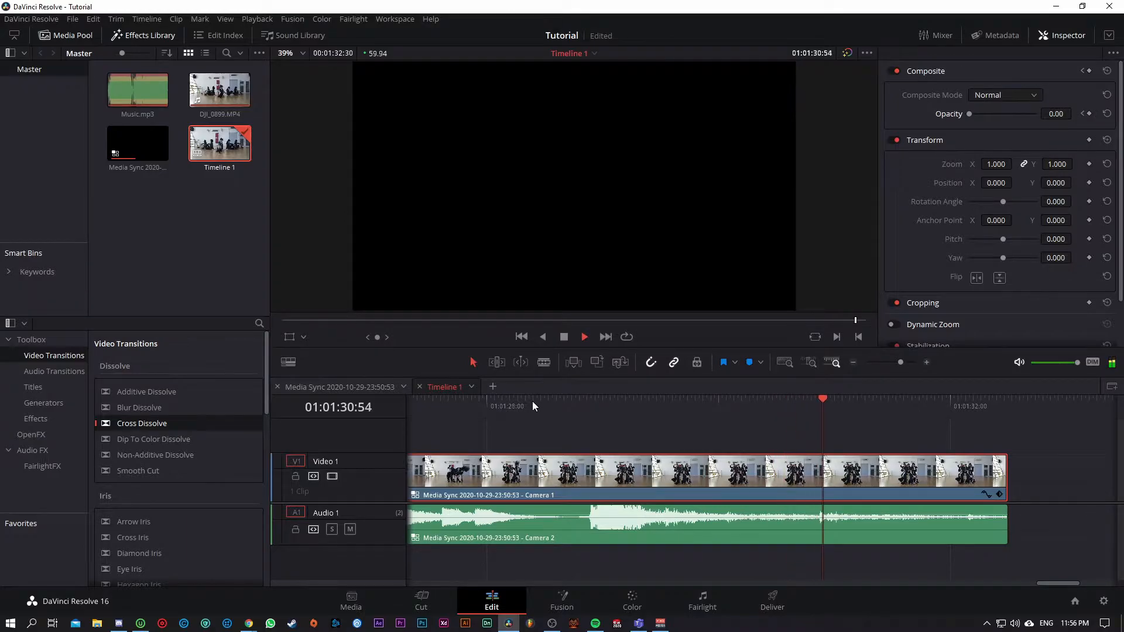
pyautogui.moveTo(532, 402); pyautogui.dragTo(480, 406)
pyautogui.press('space')
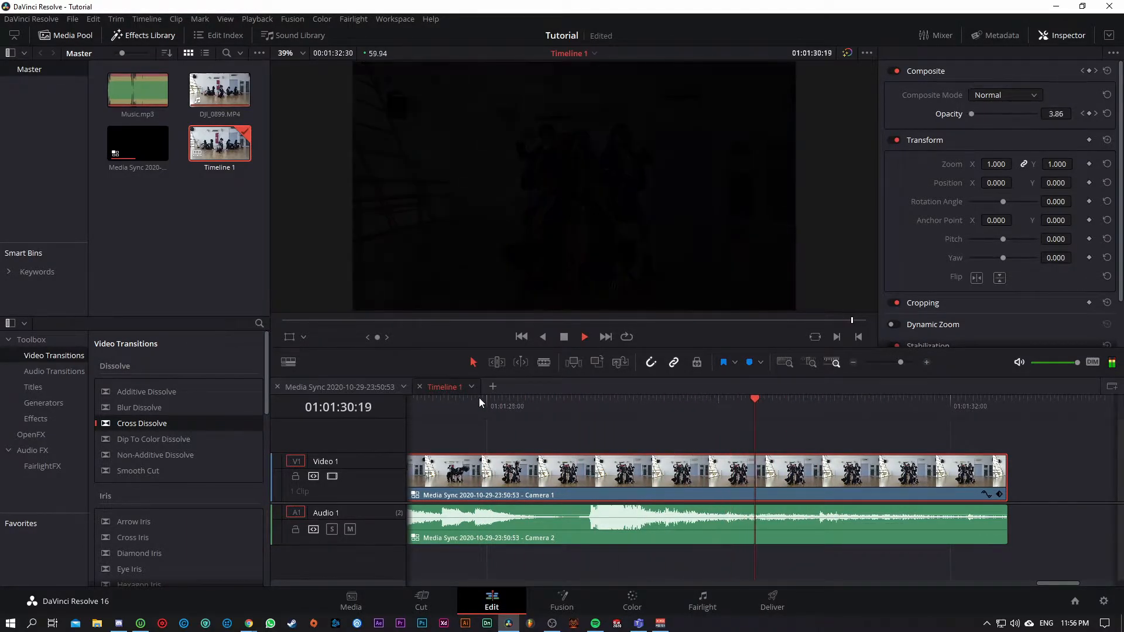
pyautogui.click(577, 404)
pyautogui.press('space')
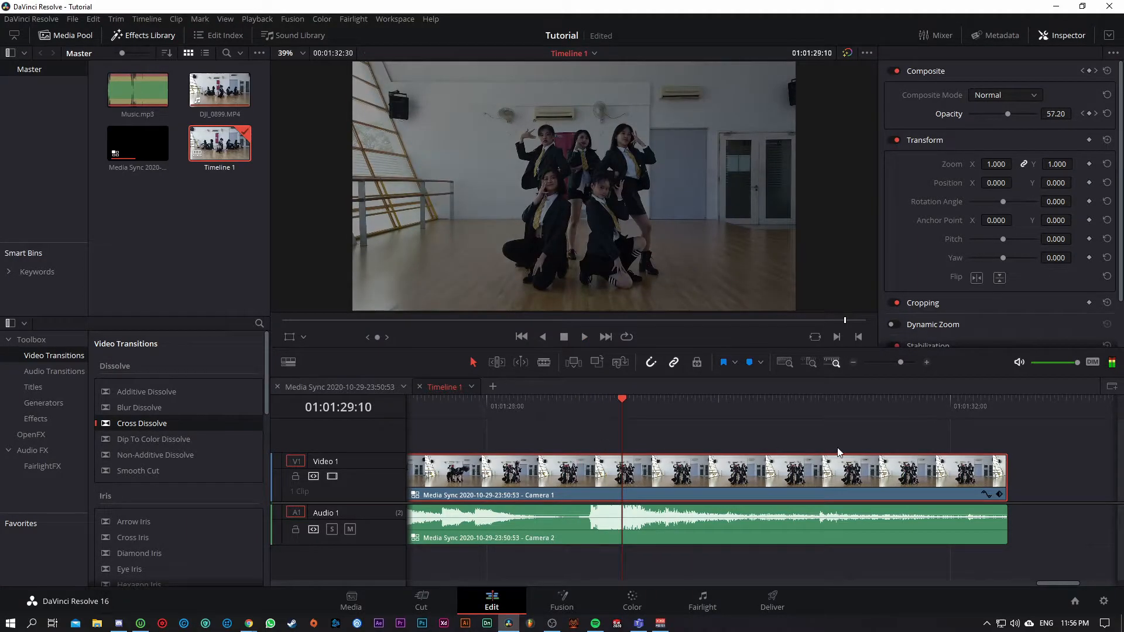
# - Display the Video 1 clip's opacity curve in the timeline and select the keyframe at 01:01:29:03
pyautogui.moveTo(622, 399); pyautogui.dragTo(584, 409)
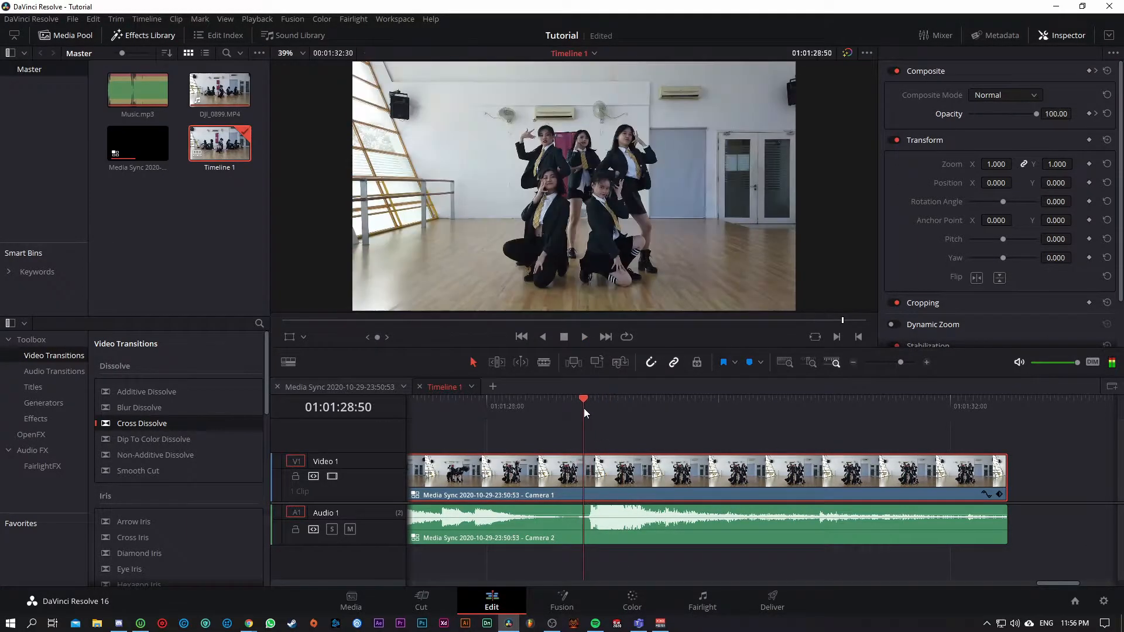
pyautogui.click(987, 494)
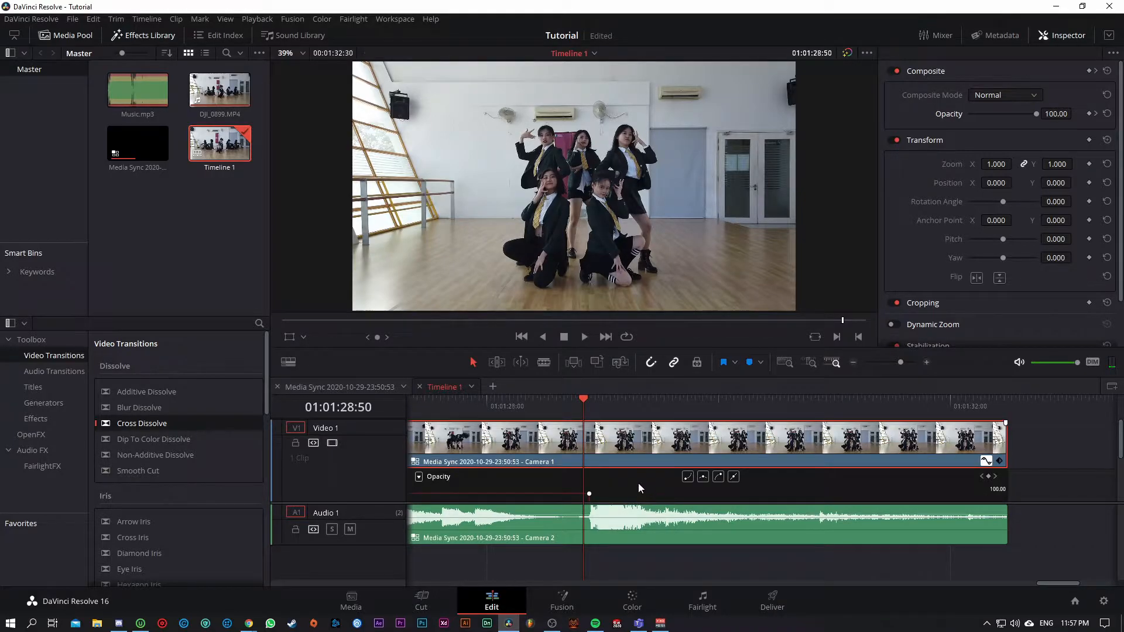
pyautogui.scroll(-3, 646, 479)
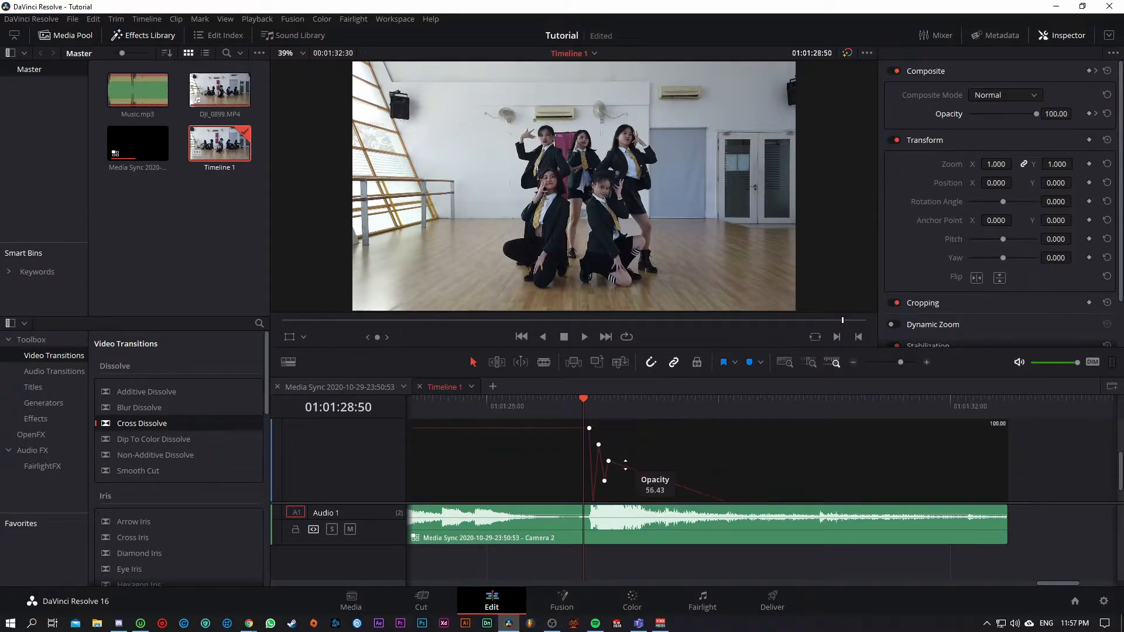
pyautogui.scroll(2, 620, 475)
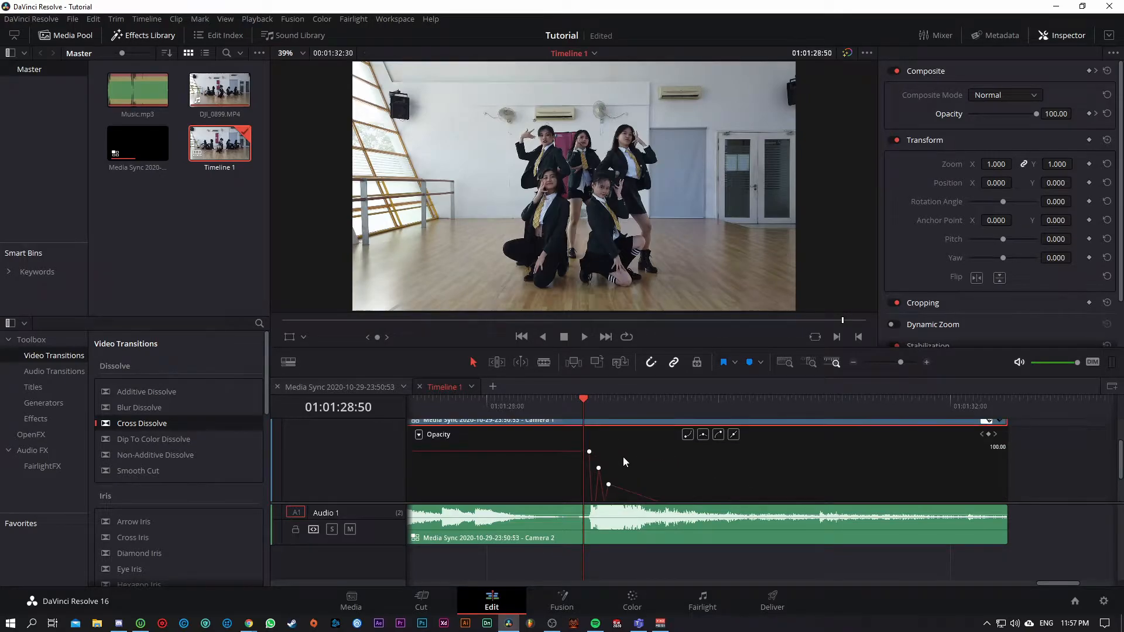
pyautogui.scroll(-2, 651, 459)
pyautogui.click(609, 461)
# - Try easing the opacity curve between the keyframes at 01:01:29:03 and 01:01:30:24, and undo the smoothing
pyautogui.scroll(3, 631, 453)
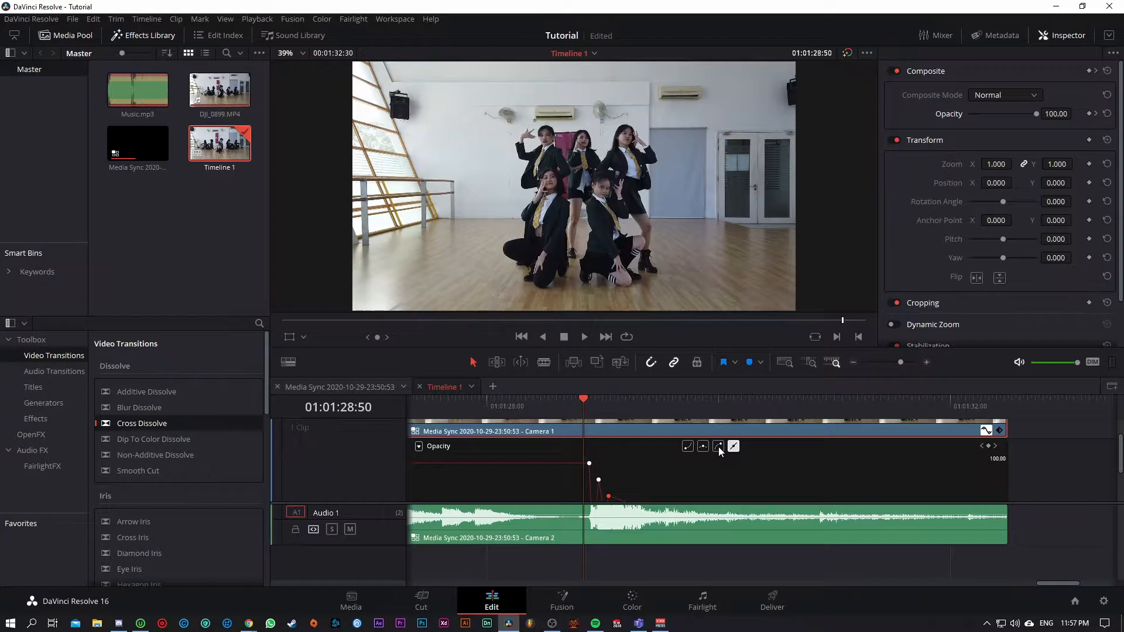
pyautogui.press(']')
pyautogui.press(']')
pyautogui.press(']')
pyautogui.click(719, 447)
pyautogui.scroll(-3, 691, 457)
pyautogui.moveTo(605, 461); pyautogui.dragTo(766, 492)
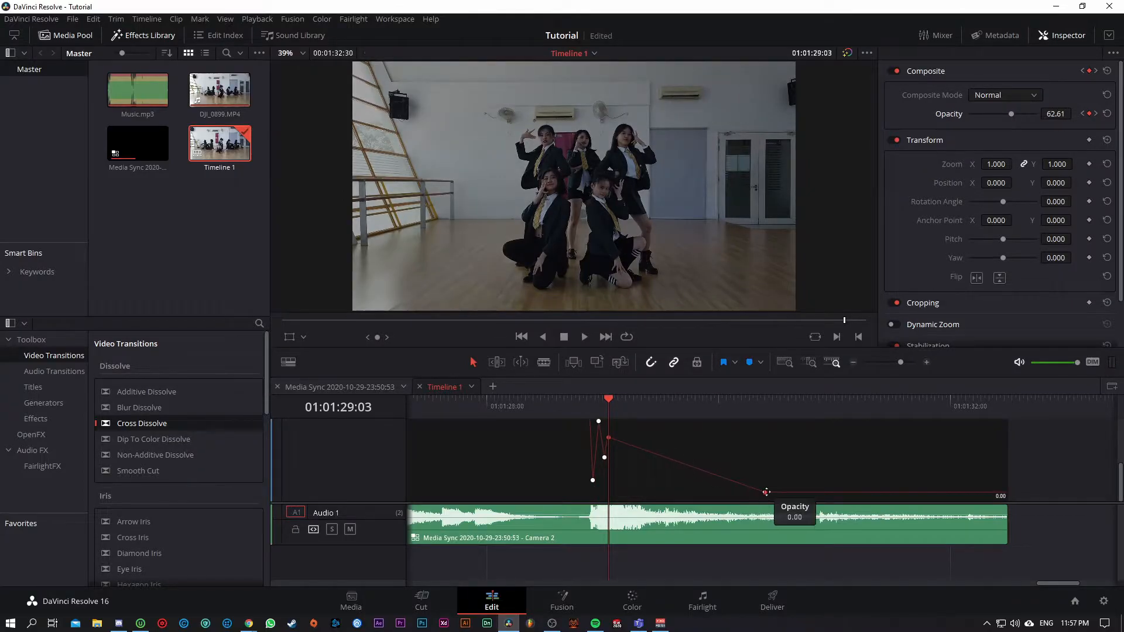
pyautogui.scroll(3, 755, 455)
pyautogui.scroll(-3, 717, 452)
pyautogui.moveTo(755, 506); pyautogui.dragTo(653, 489)
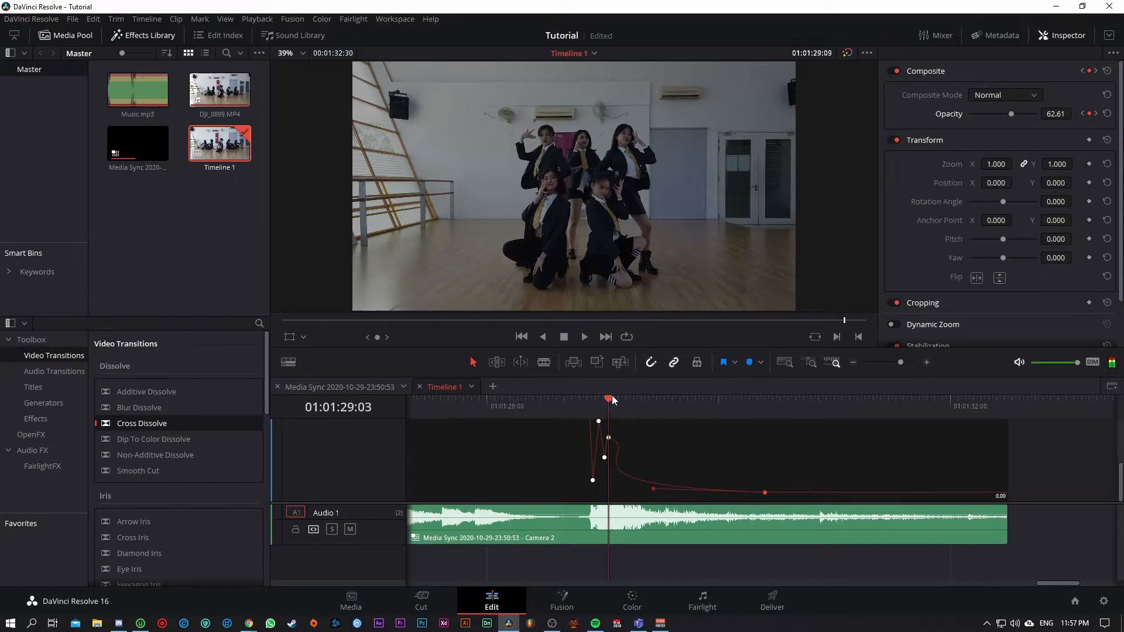
pyautogui.moveTo(655, 489); pyautogui.dragTo(726, 492)
pyautogui.hotkey('ctrl', 'z')
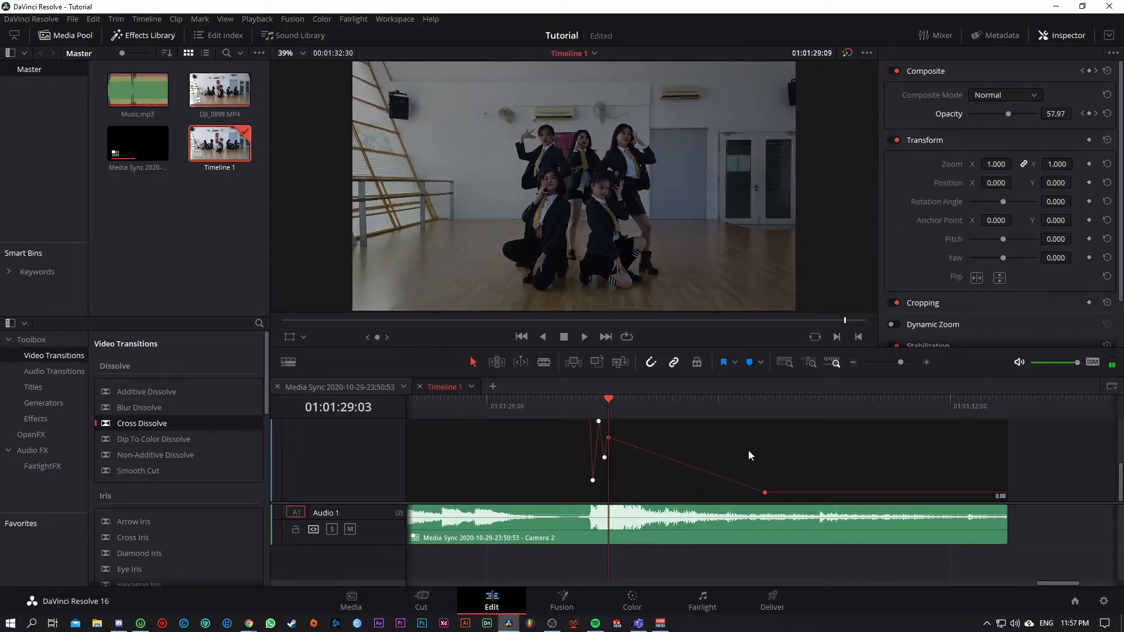
# - Play and scrub the ending repeatedly to check the flickering opacity fade against the final beat of the music
pyautogui.moveTo(609, 400); pyautogui.dragTo(539, 402)
pyautogui.press('space')
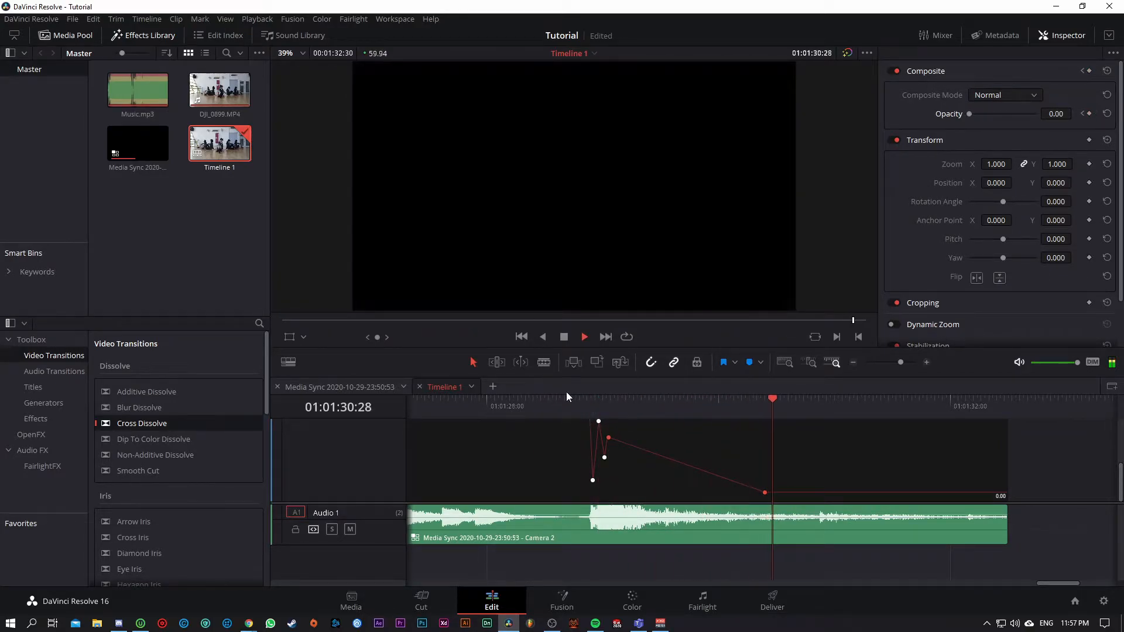
pyautogui.click(550, 401)
pyautogui.scroll(2, 595, 429)
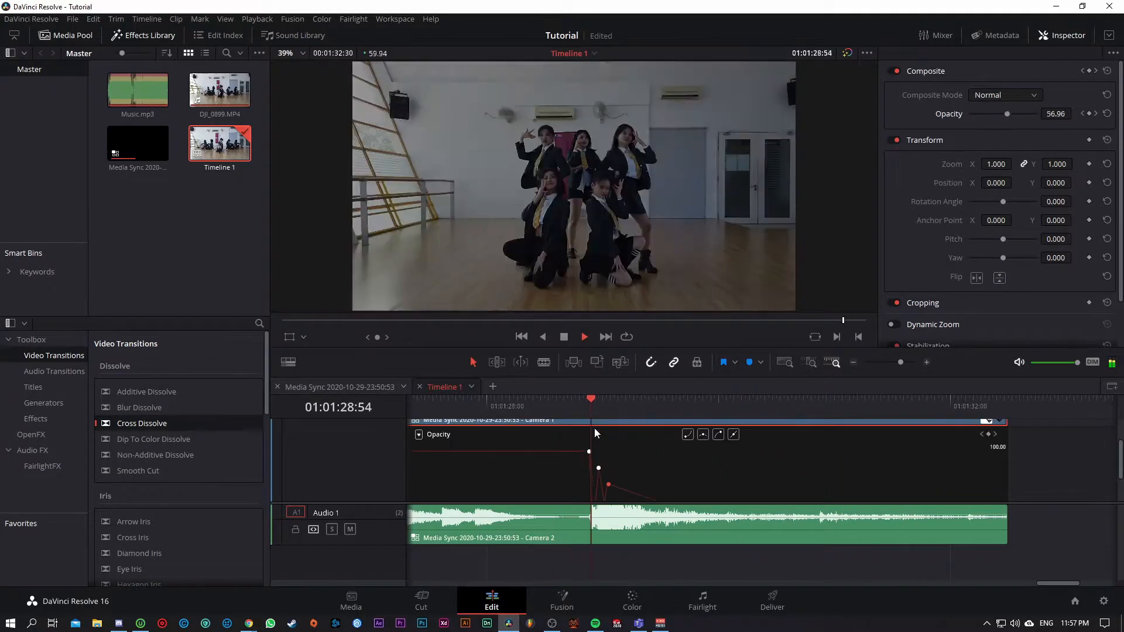
pyautogui.press('space')
pyautogui.click(586, 405)
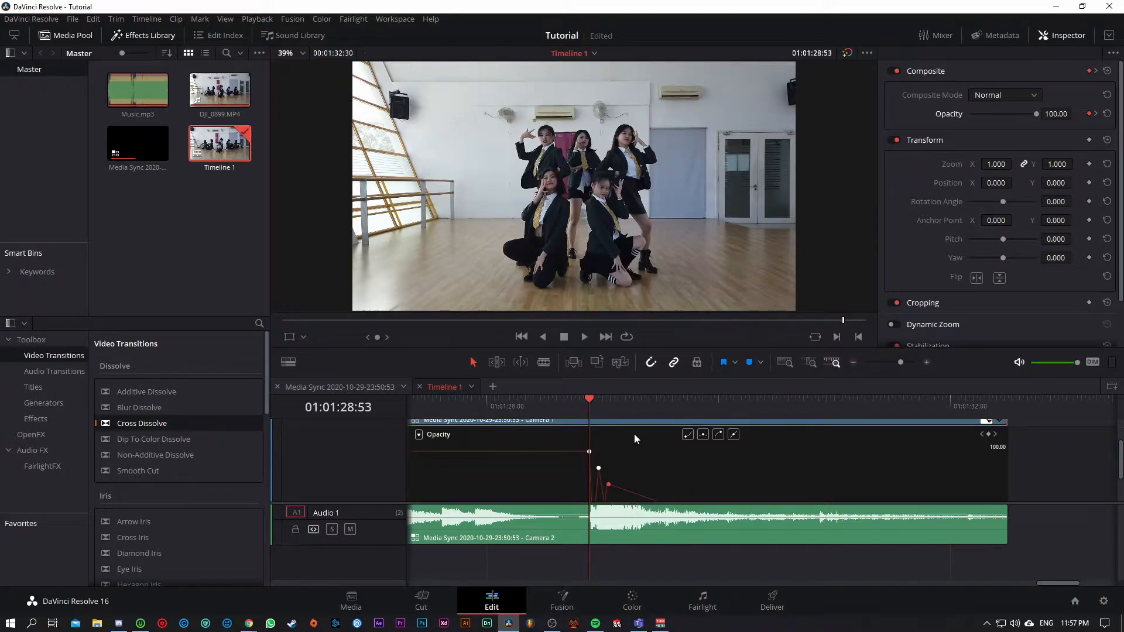
pyautogui.moveTo(629, 409); pyautogui.dragTo(616, 440)
pyautogui.press('space')
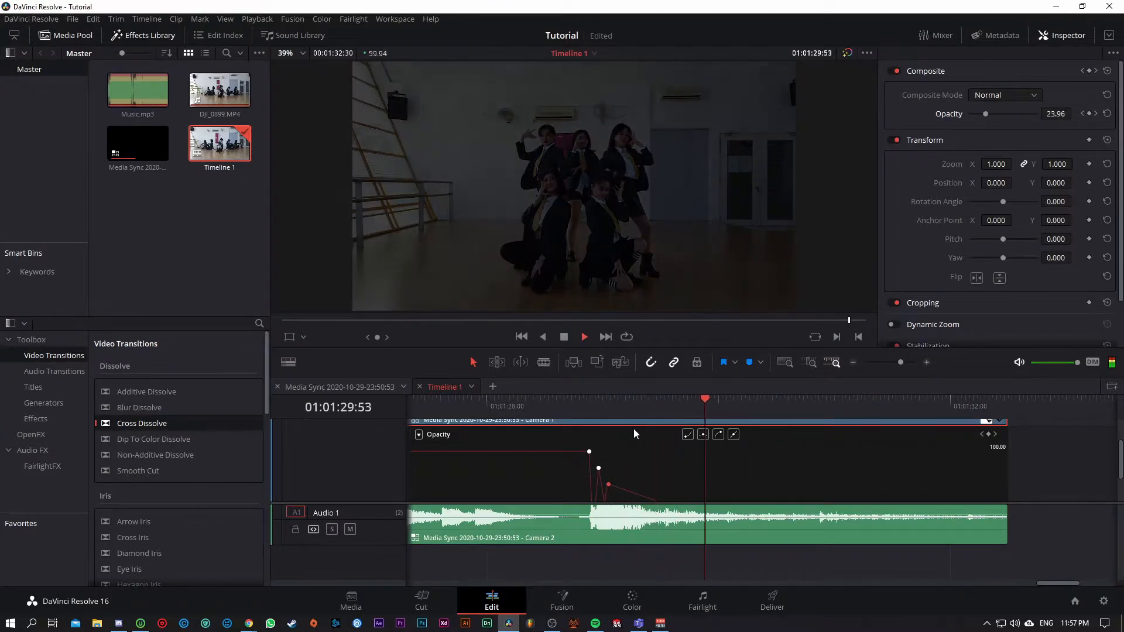
pyautogui.click(654, 409)
pyautogui.press('space')
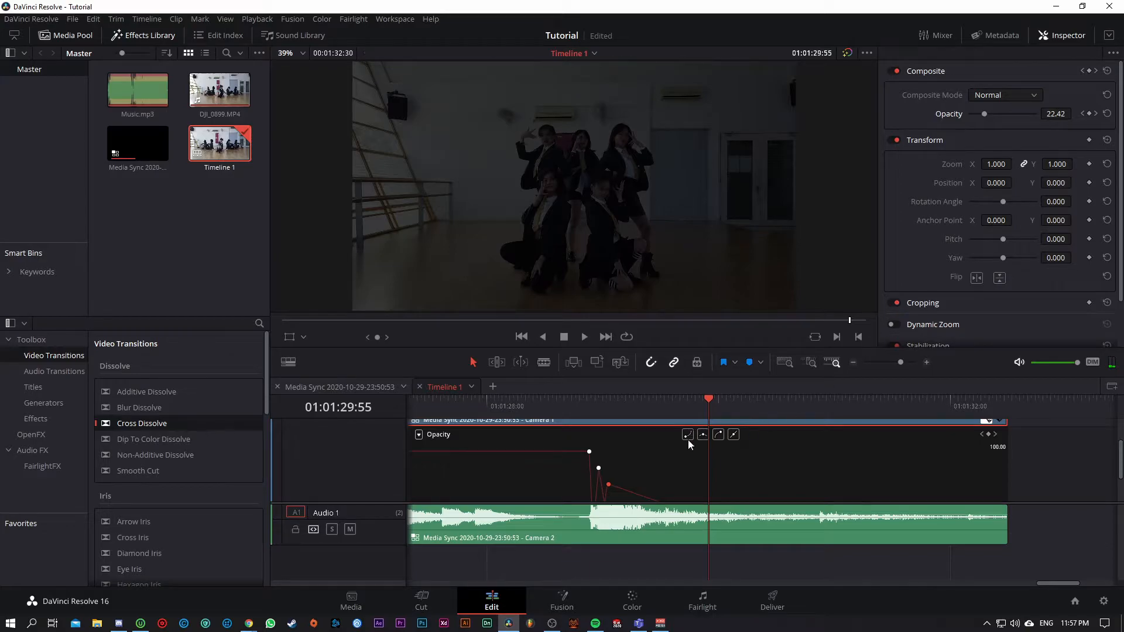
# - Keyframe the music clip's volume from 0.00 after the final beat down to -45.74 at 01:01:32:24, and play back the audio fade
pyautogui.click(704, 532)
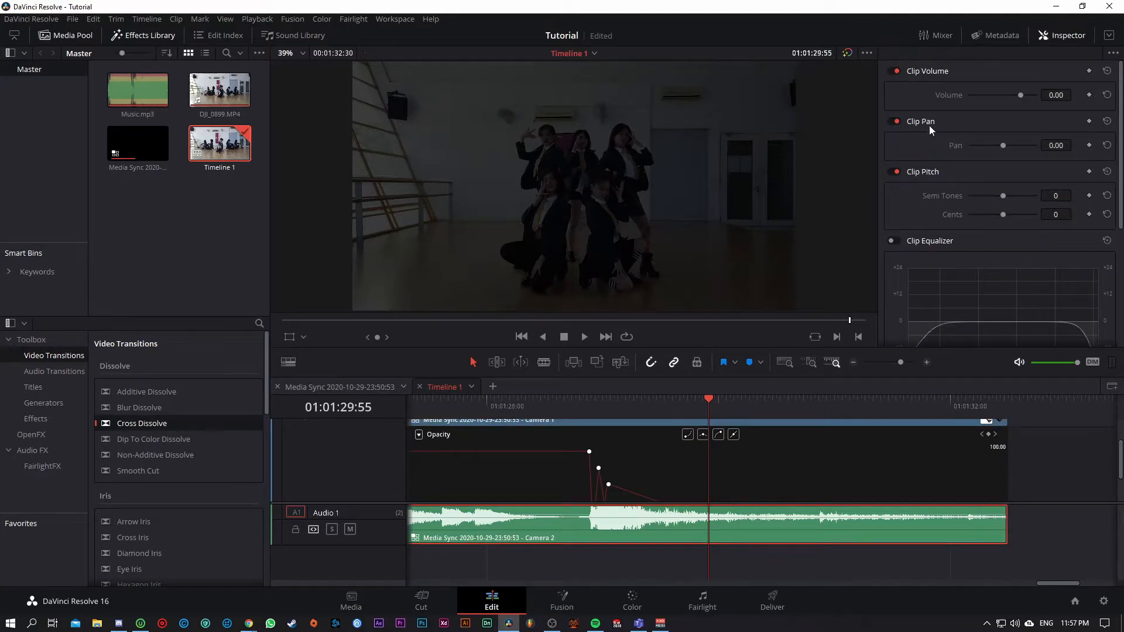
pyautogui.moveTo(687, 415); pyautogui.dragTo(1000, 420)
pyautogui.click(1089, 95)
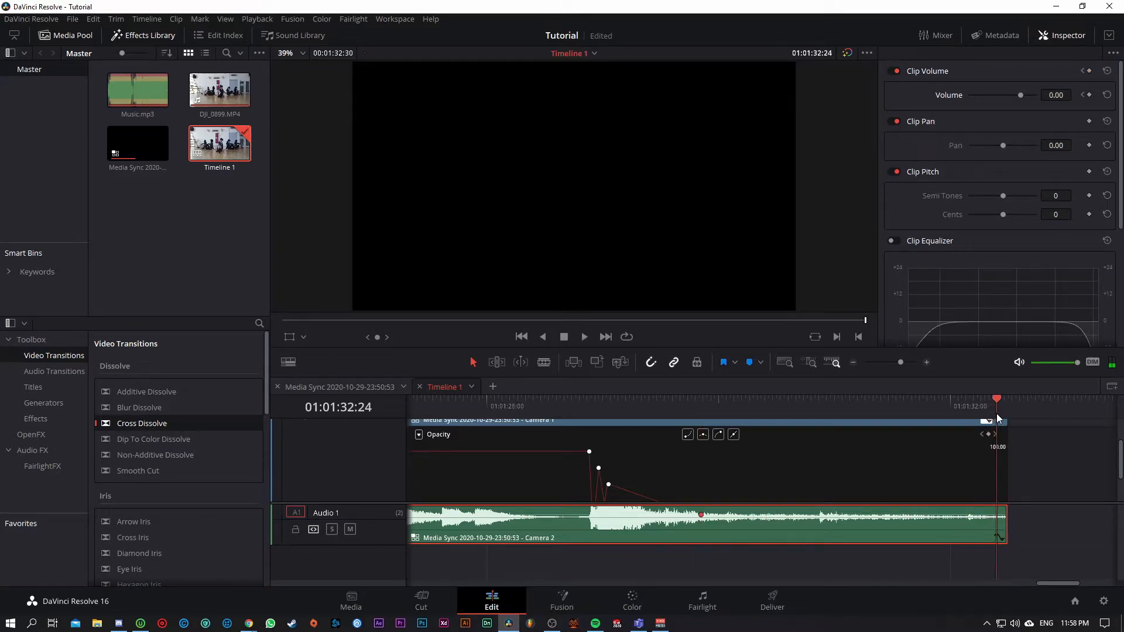
pyautogui.moveTo(1020, 95); pyautogui.dragTo(997, 97)
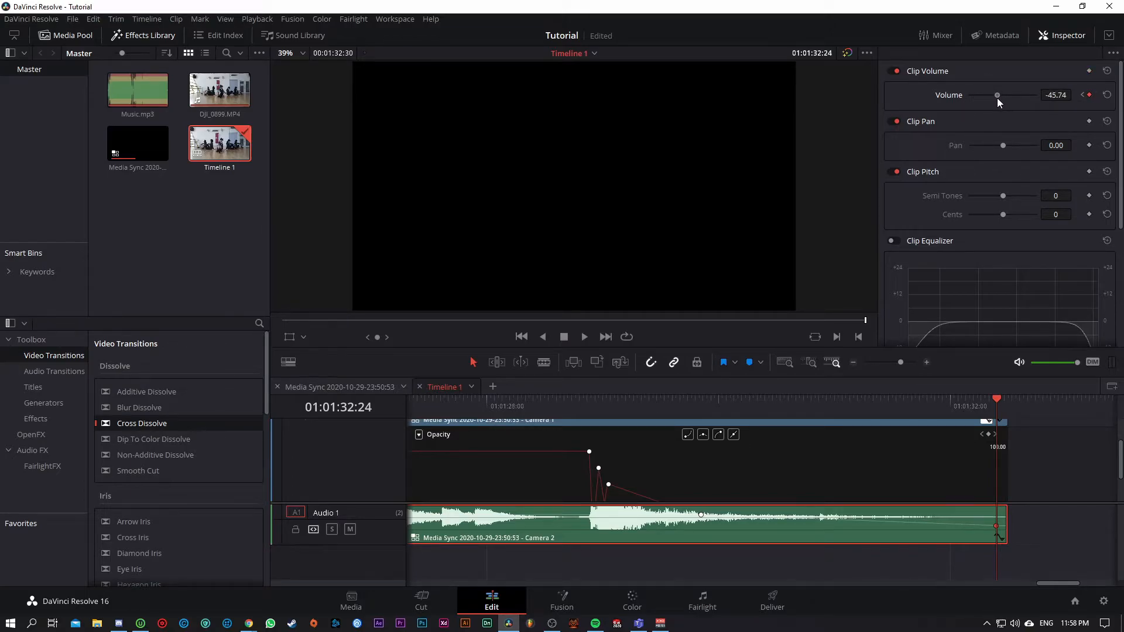
pyautogui.click(691, 440)
pyautogui.press('space')
pyautogui.click(498, 417)
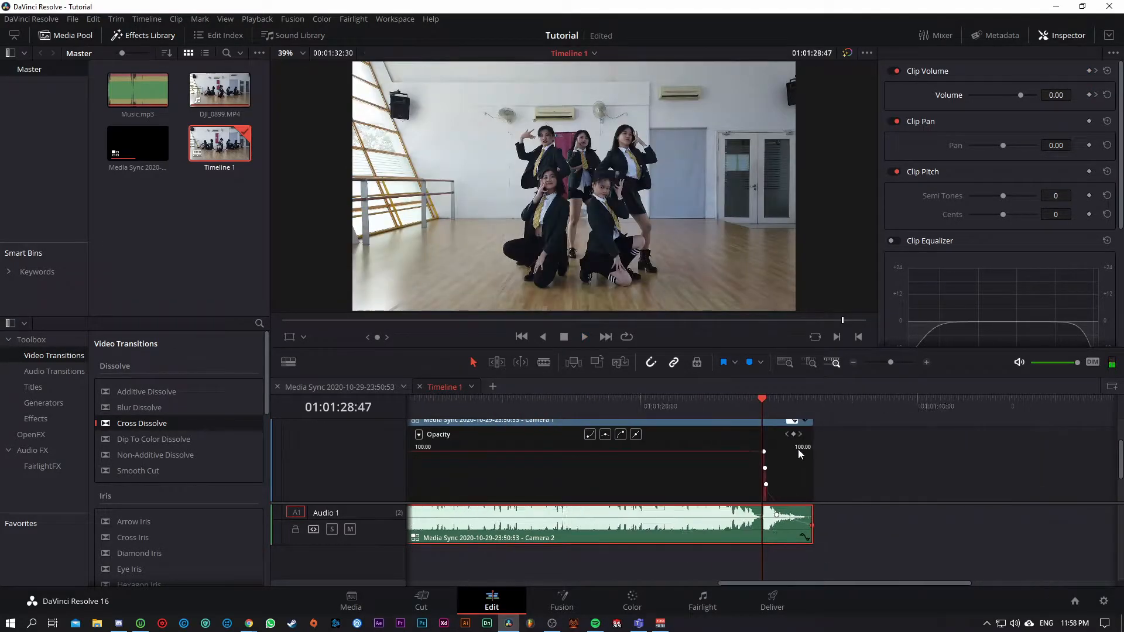
# - Hide the Video 1 opacity curve, fit the whole edit into the timeline view, and place the playhead at 01:00:11:02
pyautogui.scroll(3, 799, 449)
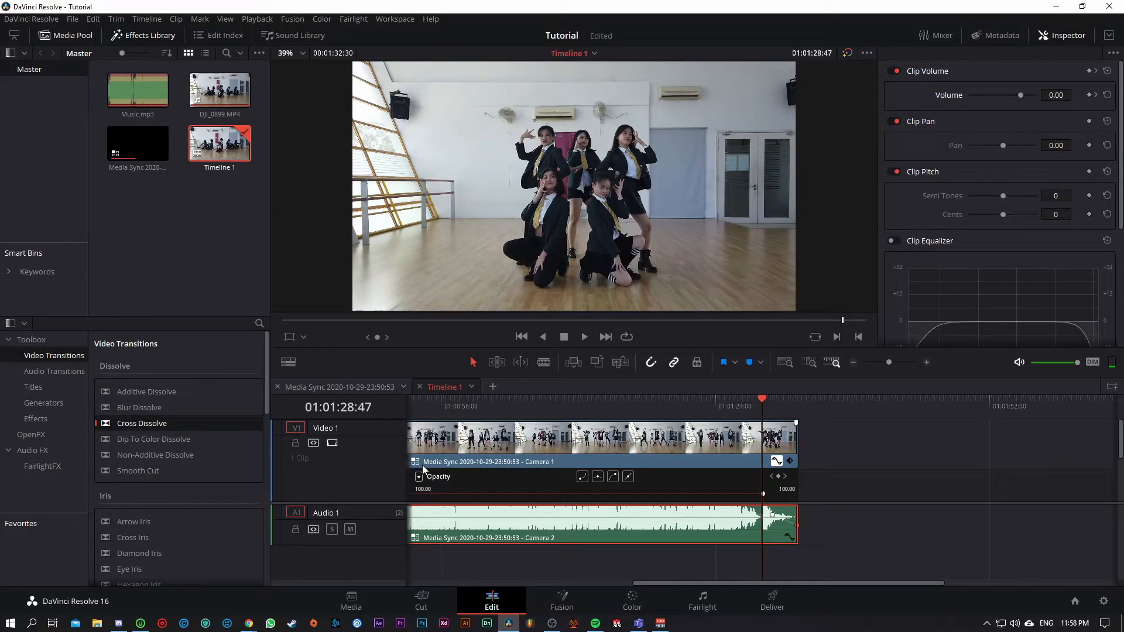
pyautogui.moveTo(711, 584); pyautogui.dragTo(376, 586)
pyautogui.press('Home')
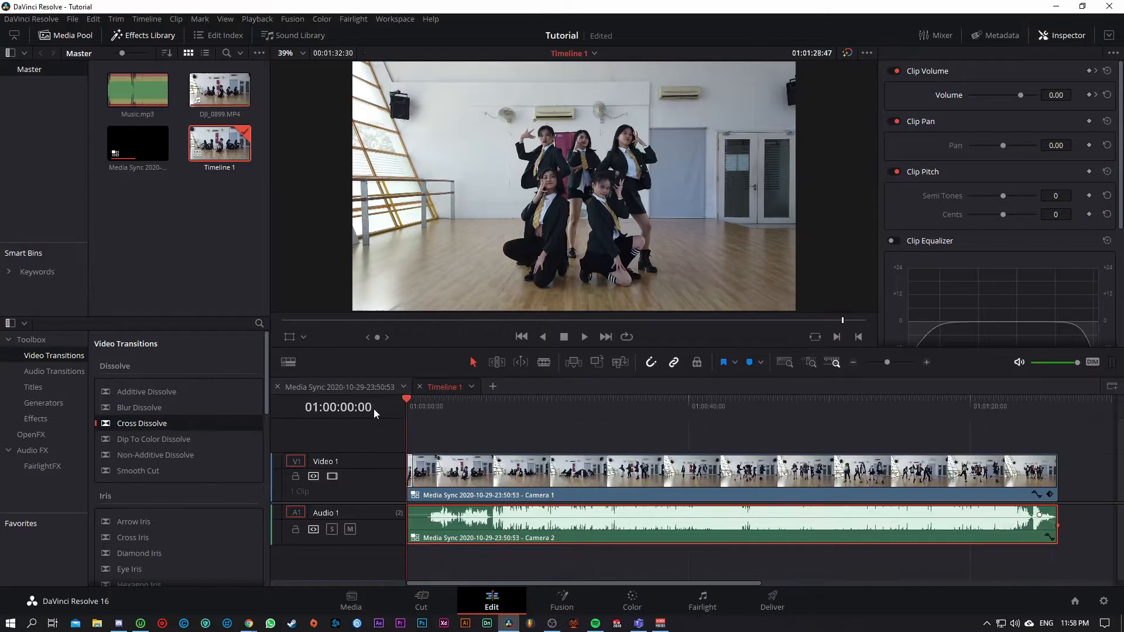
pyautogui.click(484, 404)
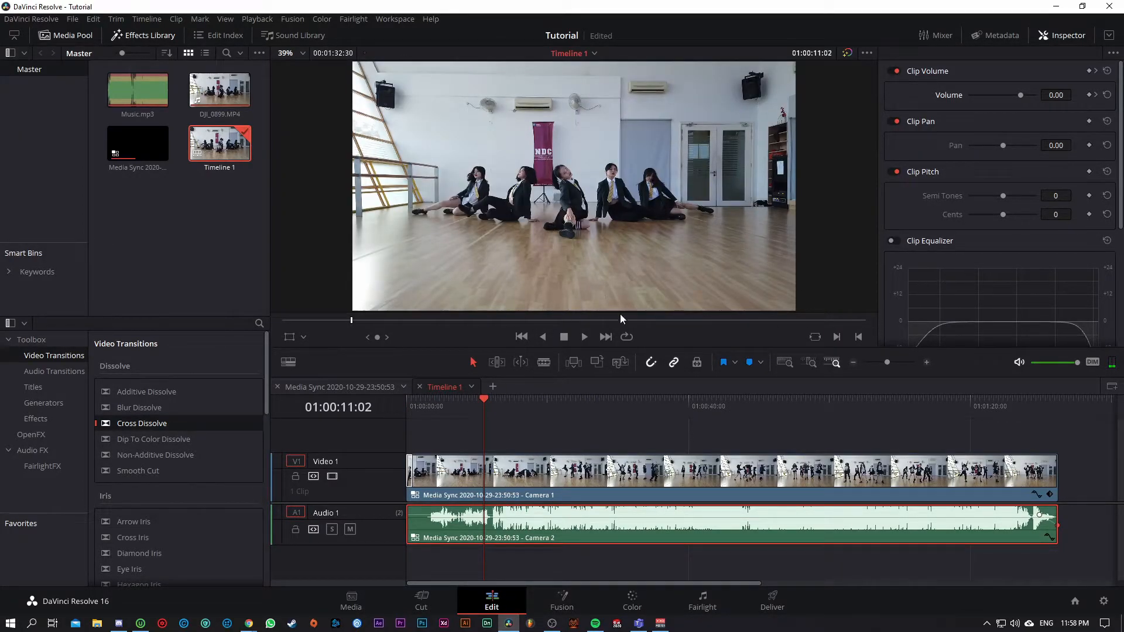
pyautogui.moveTo(526, 518)
# - Import Cinemascope 2-35-1 Croplines.png from the Videography folder into the project's media pool
pyautogui.click(355, 604)
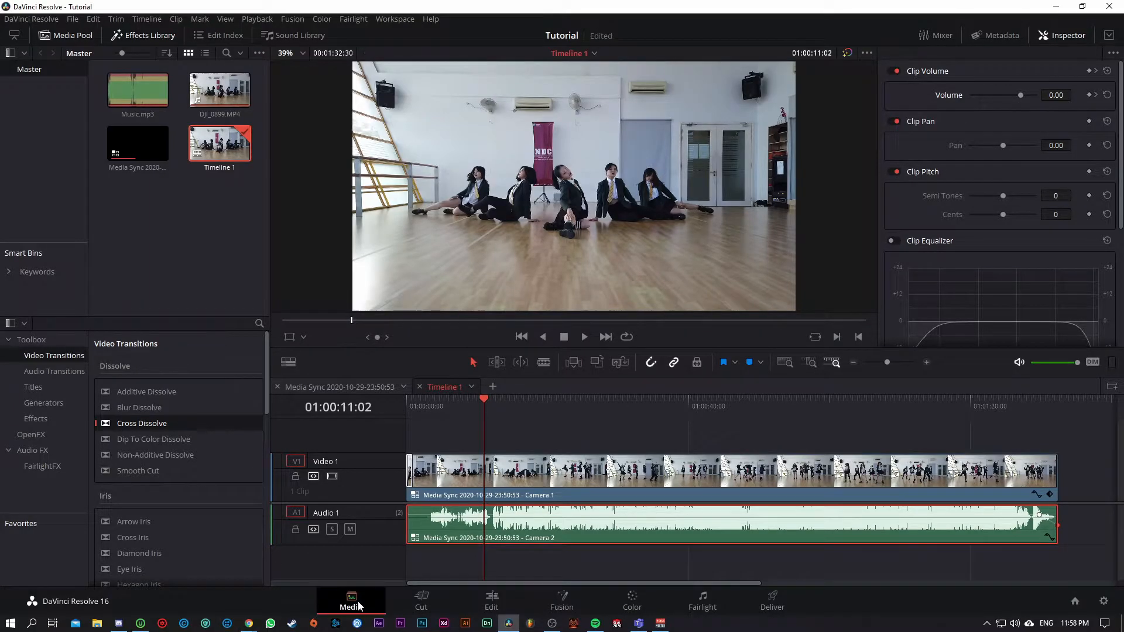
pyautogui.click(70, 245)
pyautogui.scroll(-5, 305, 153)
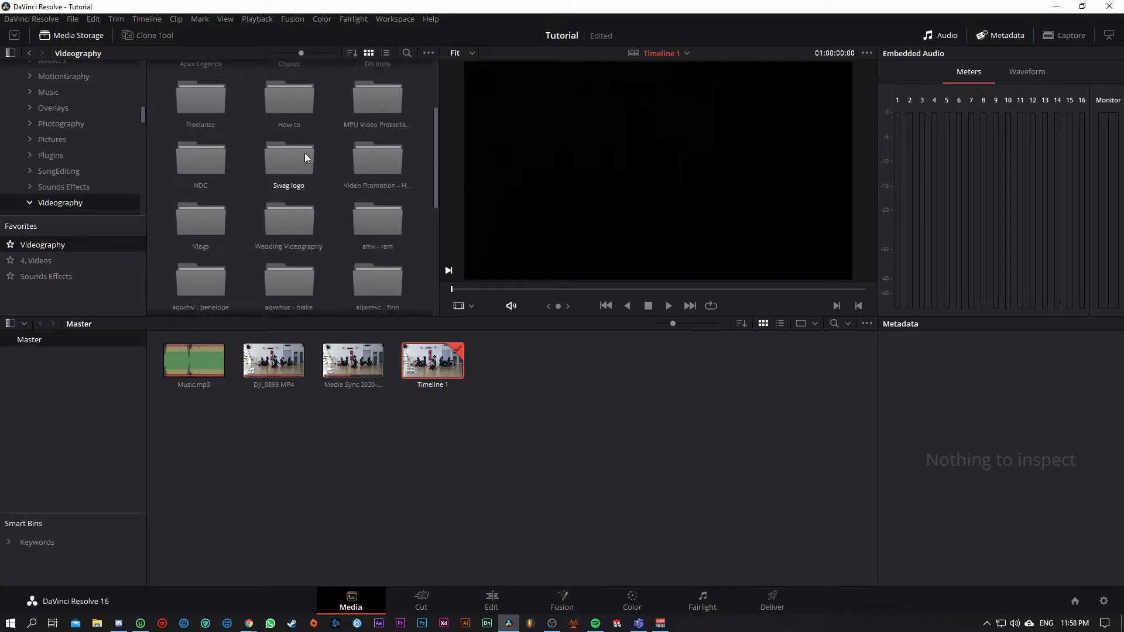
pyautogui.click(193, 271)
pyautogui.moveTo(190, 287); pyautogui.dragTo(568, 428)
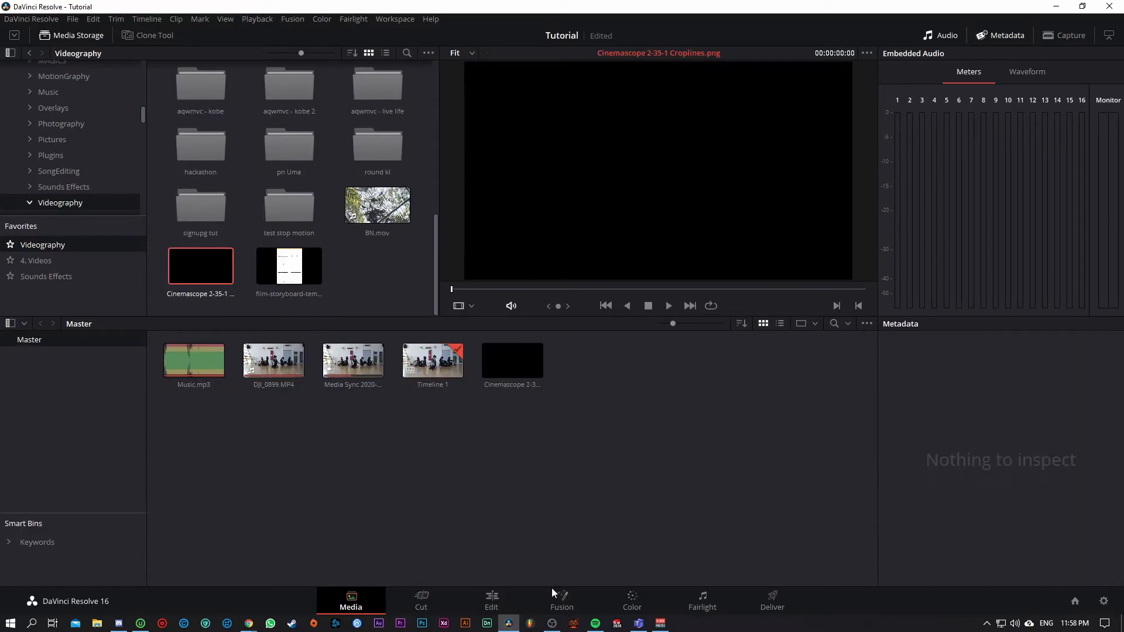
# - Lay the Cinemascope croplines image over the full length of the edit above Video 1, and check the letterboxing at 01:00:39:26
pyautogui.click(480, 600)
pyautogui.moveTo(140, 196); pyautogui.dragTo(1066, 438)
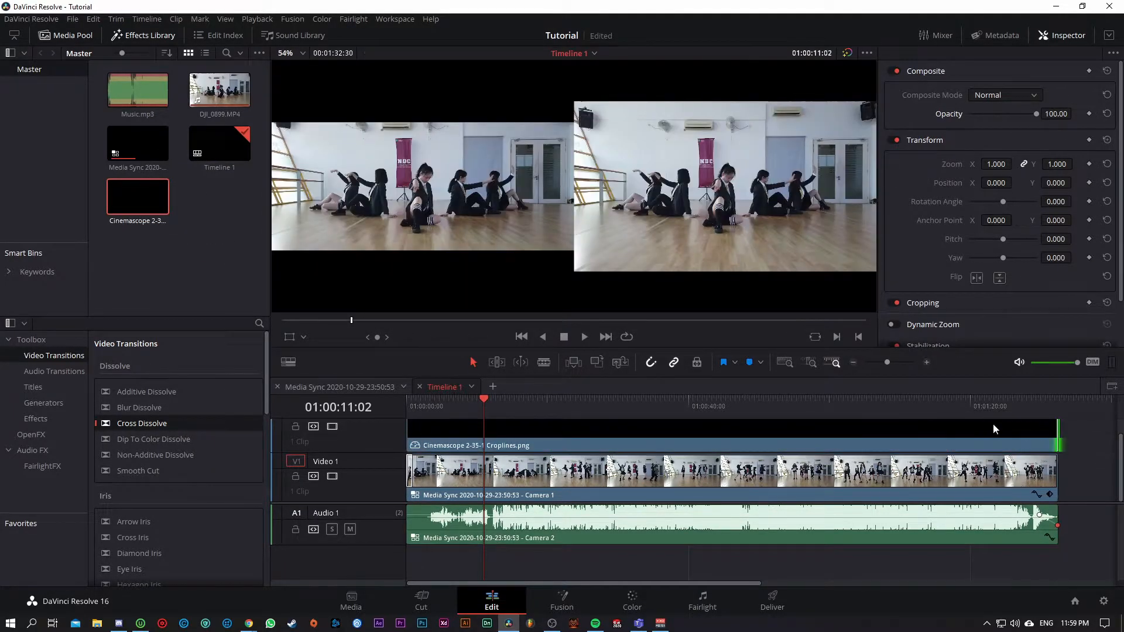
pyautogui.moveTo(515, 407); pyautogui.dragTo(684, 418)
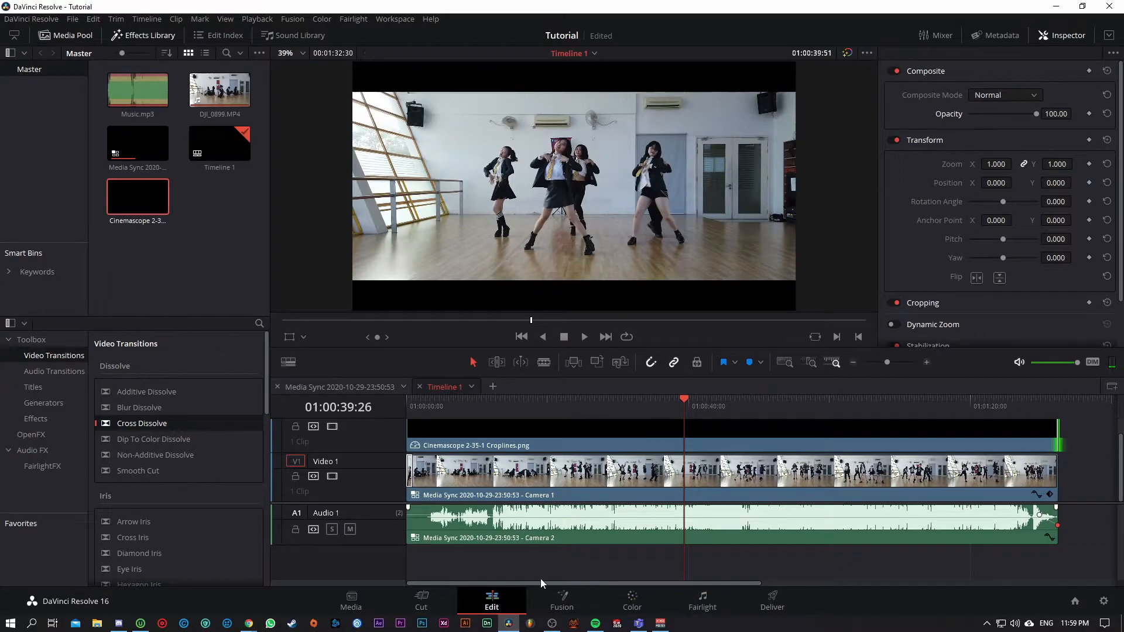
# - Open the Color page, try adding a serial node after node 01, and delete the added node
pyautogui.click(633, 598)
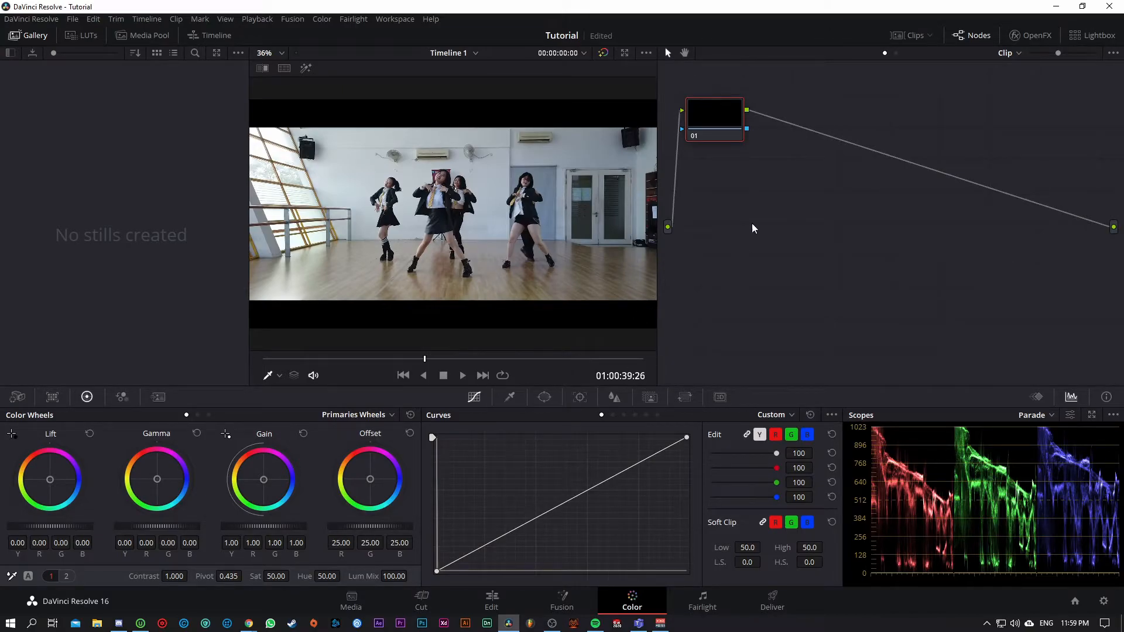
pyautogui.moveTo(726, 123); pyautogui.dragTo(740, 157)
pyautogui.rightClick(740, 161)
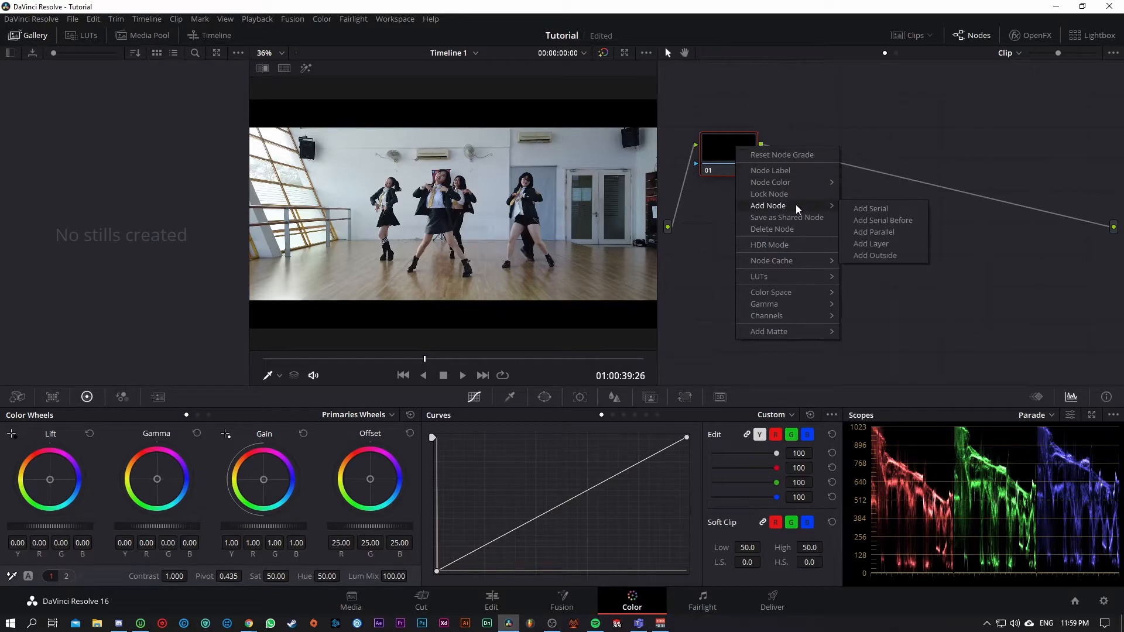
pyautogui.click(859, 209)
pyautogui.press('Delete')
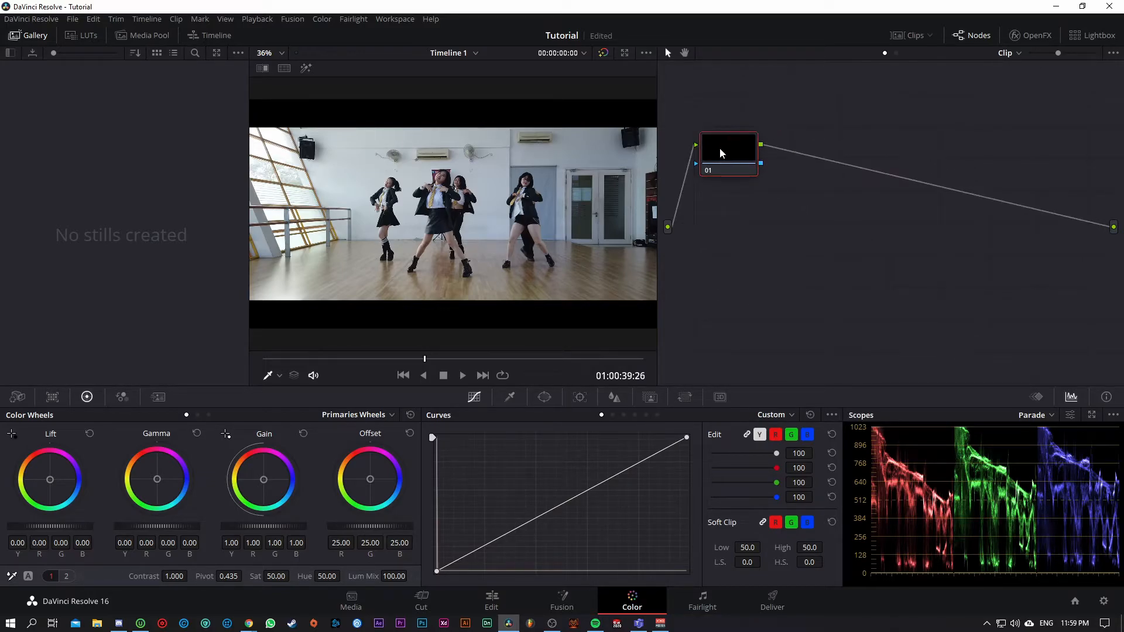
# - Add serial node 02 well apart from node 01, hide the gallery, and try lowering the new node's contrast to 0.820
pyautogui.hotkey('alt', 's')
pyautogui.moveTo(832, 155); pyautogui.dragTo(1044, 175)
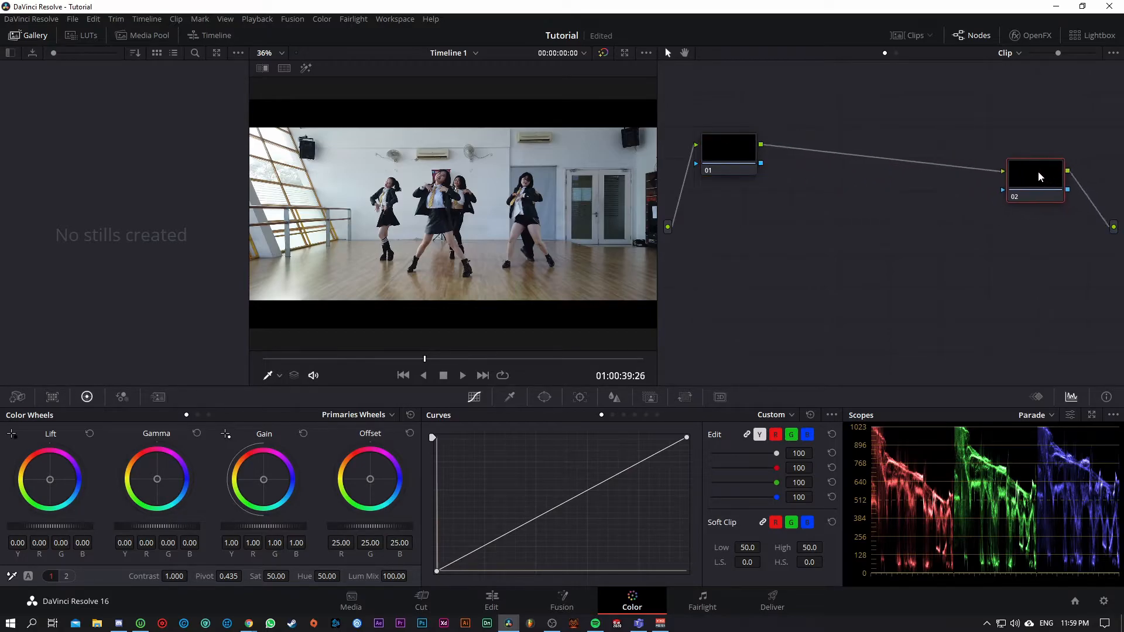
pyautogui.moveTo(729, 151); pyautogui.dragTo(739, 183)
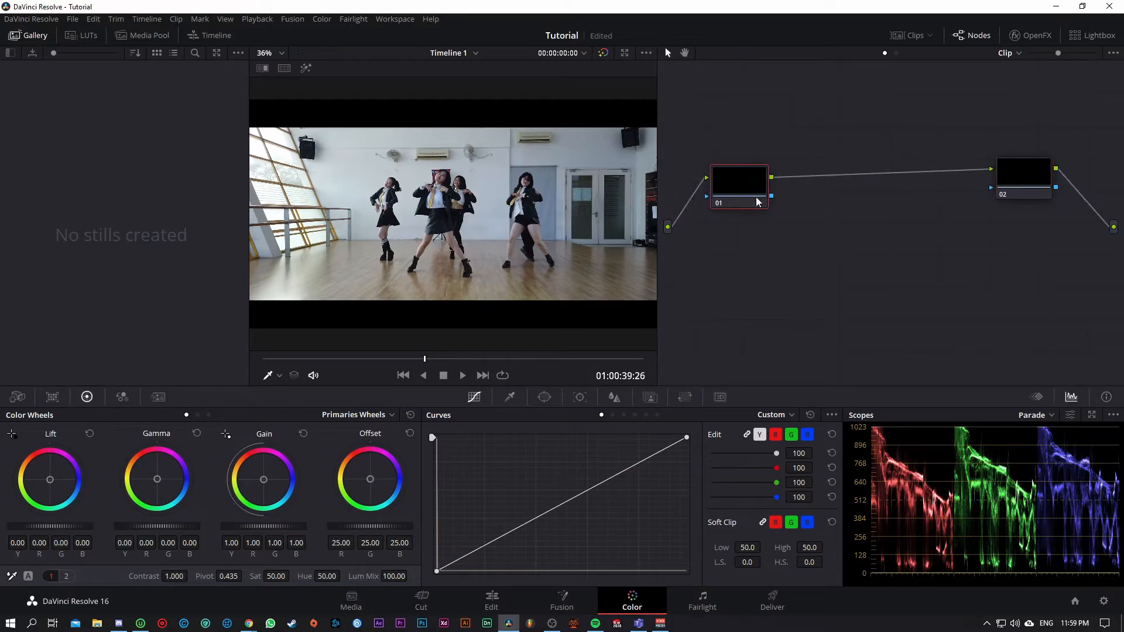
pyautogui.click(1034, 179)
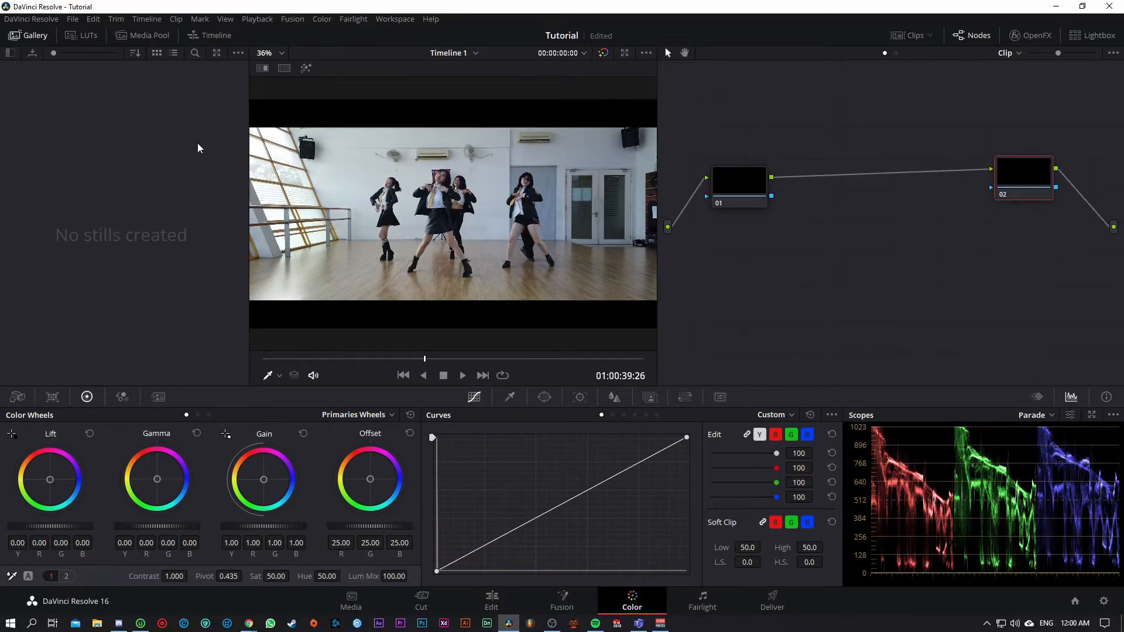
pyautogui.click(33, 36)
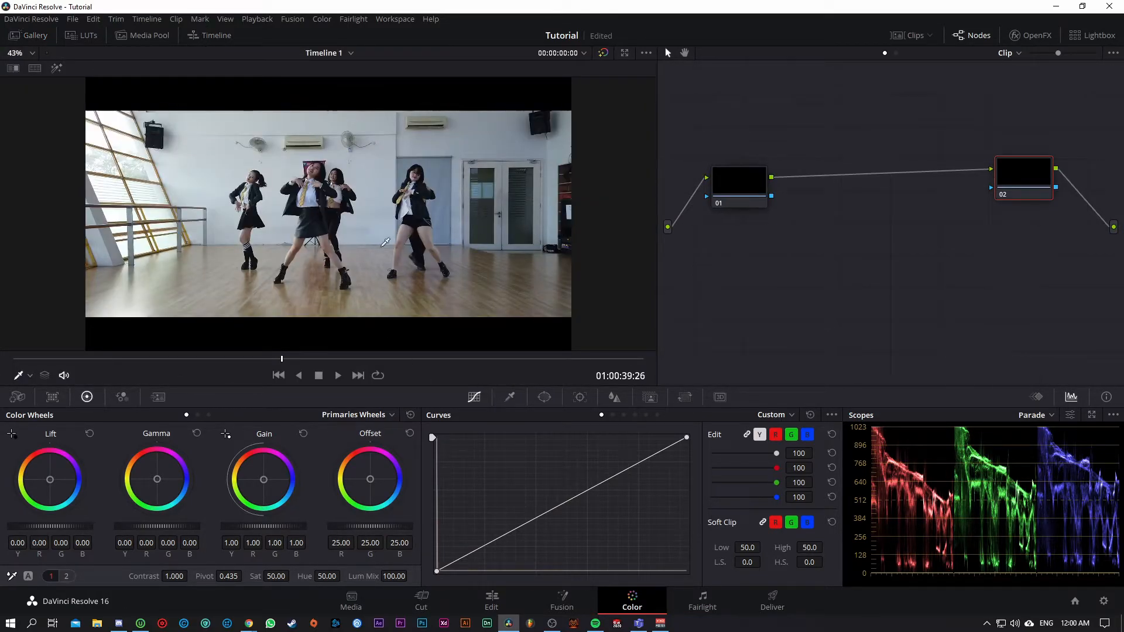
pyautogui.moveTo(176, 576)
pyautogui.mouseDown()
pyautogui.moveTo(190, 576)
pyautogui.moveTo(176, 576)
pyautogui.mouseUp()
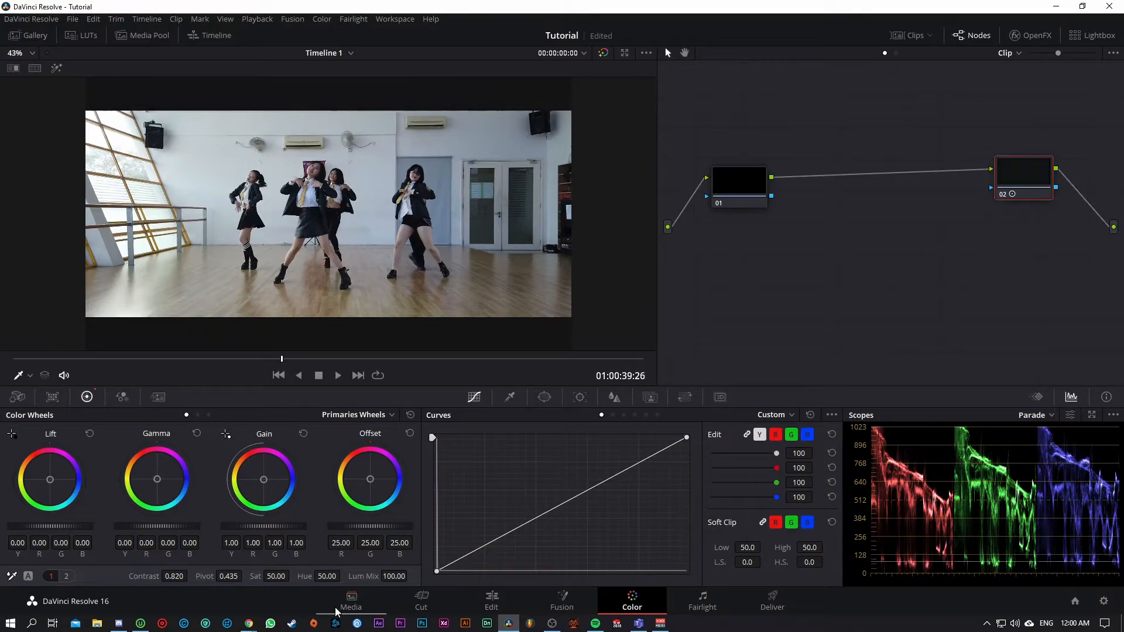
# - Find the timeline's clips and switch the grading from the croplines PNG to the multicam clip on V1
pyautogui.click(143, 35)
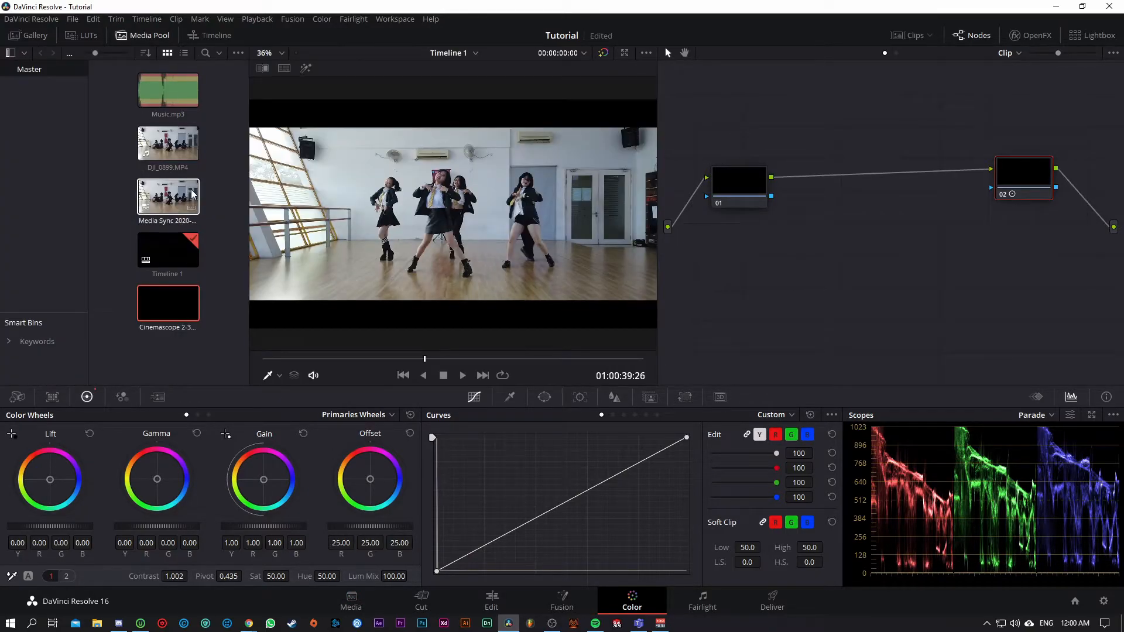
pyautogui.click(186, 164)
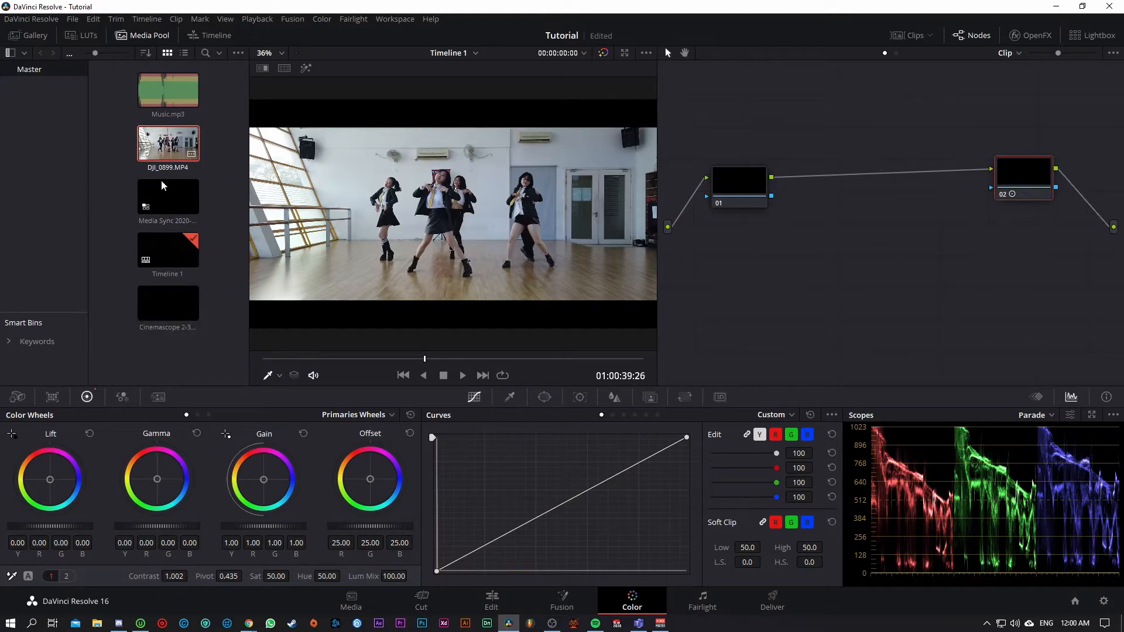
pyautogui.click(148, 35)
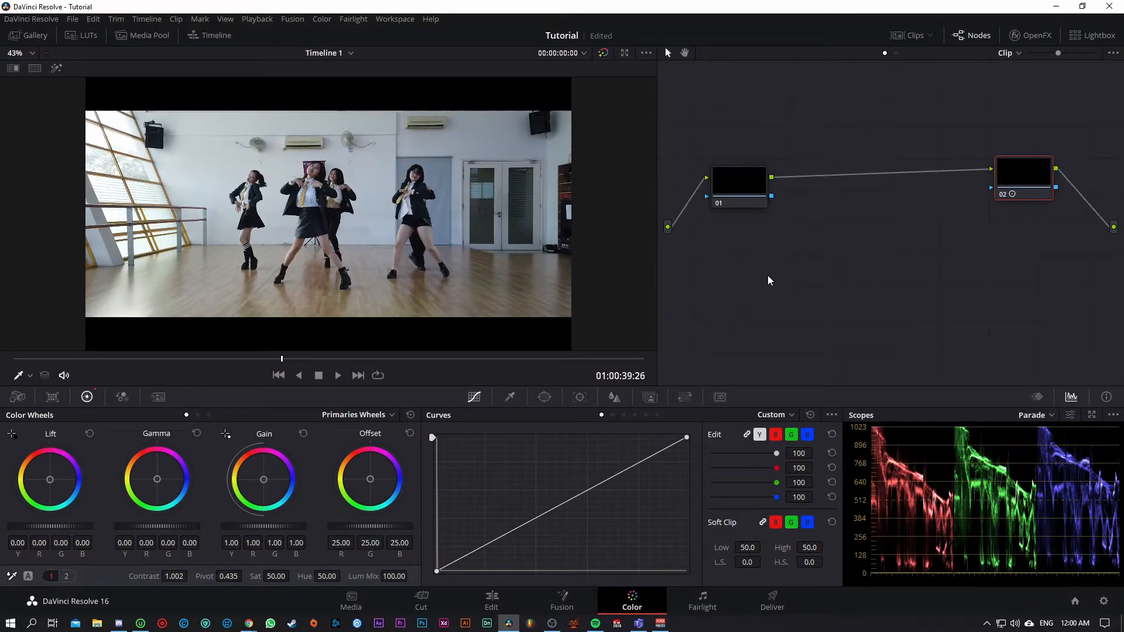
pyautogui.click(911, 36)
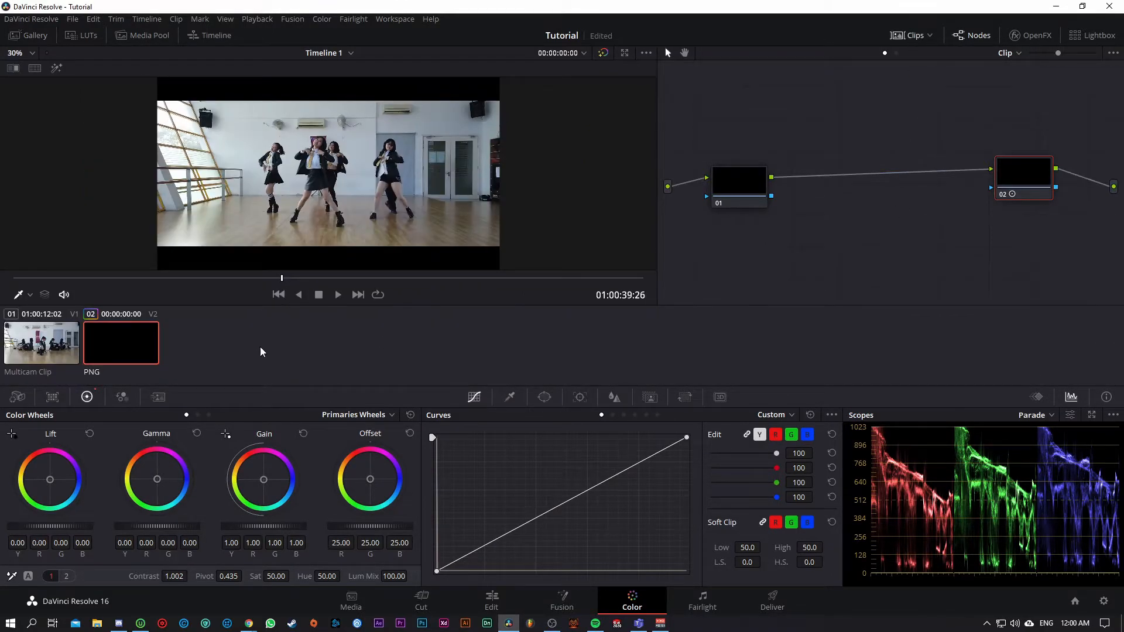
pyautogui.click(65, 359)
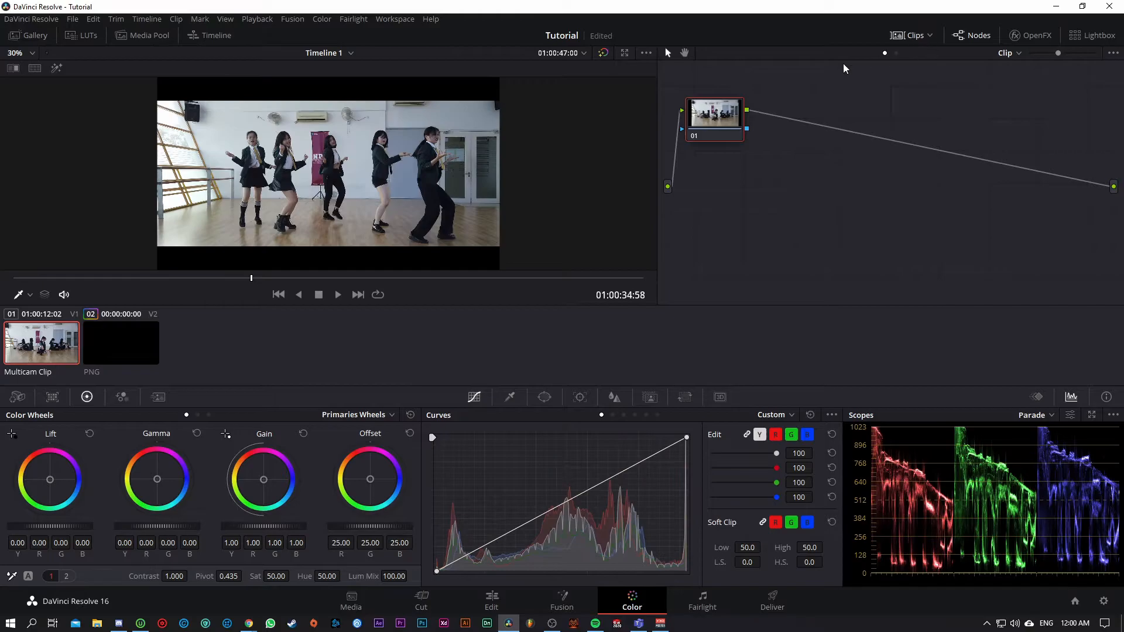
pyautogui.click(910, 39)
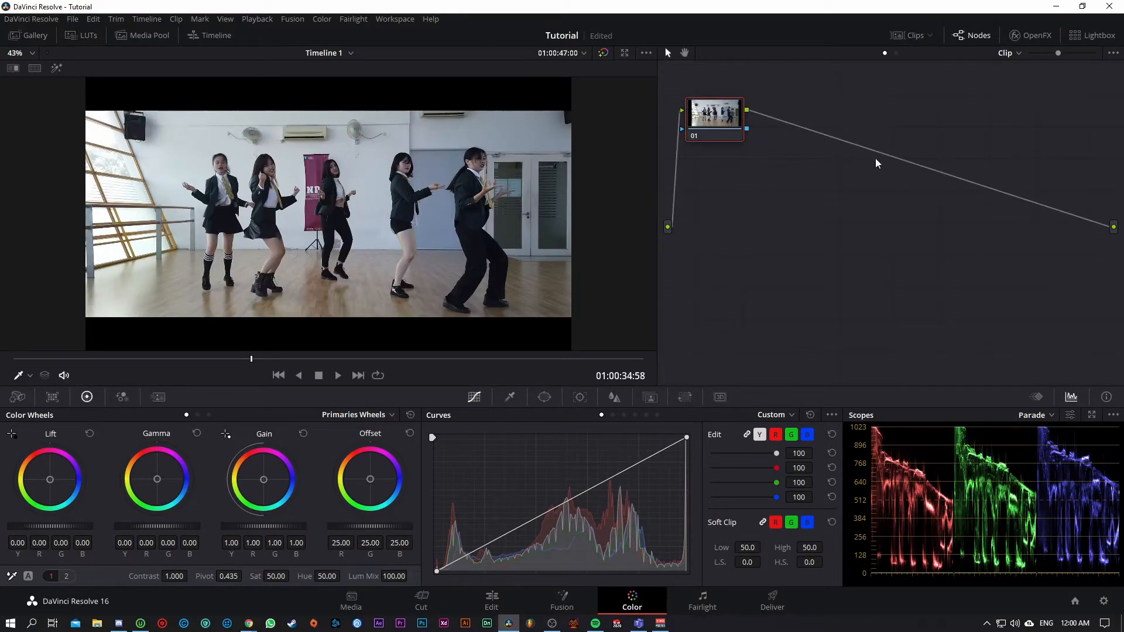
# - Add serial node 02 near the output of the multicam clip's node graph and set its contrast to 0.794 and pivot to 0.259
pyautogui.hotkey('alt', 's')
pyautogui.moveTo(787, 136); pyautogui.dragTo(1041, 190)
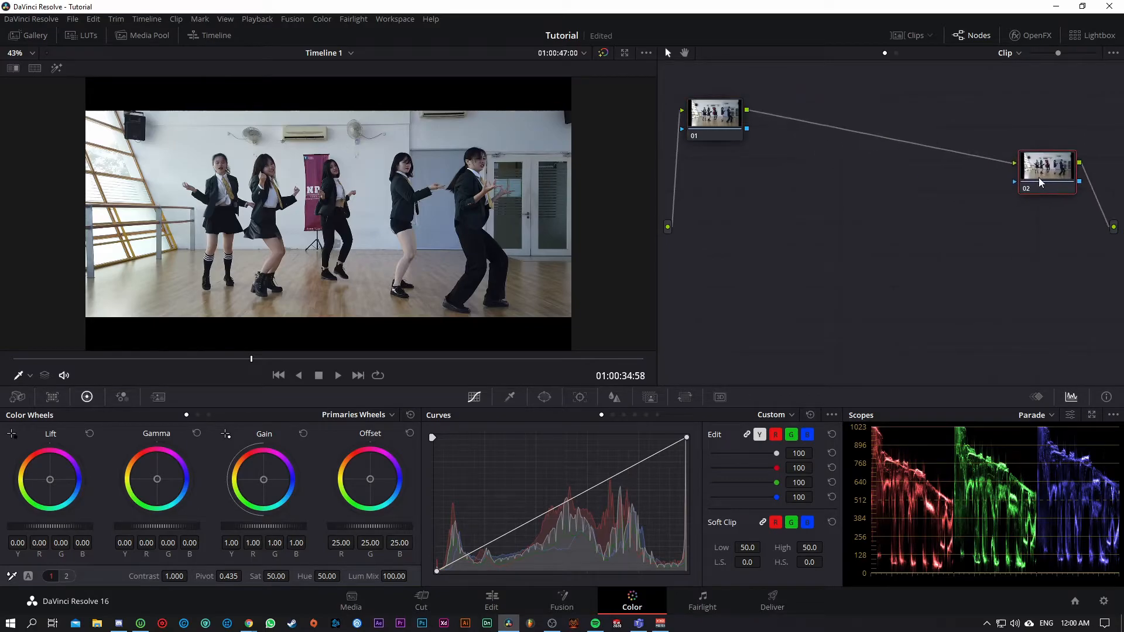
pyautogui.moveTo(715, 117); pyautogui.dragTo(725, 168)
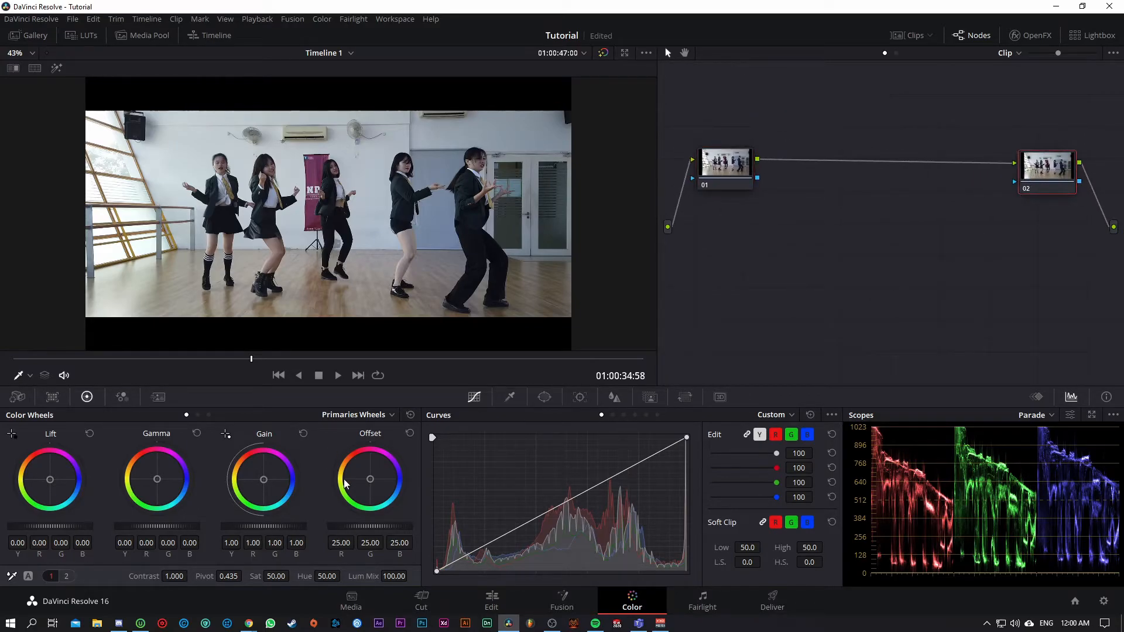
pyautogui.moveTo(179, 577); pyautogui.dragTo(204, 577)
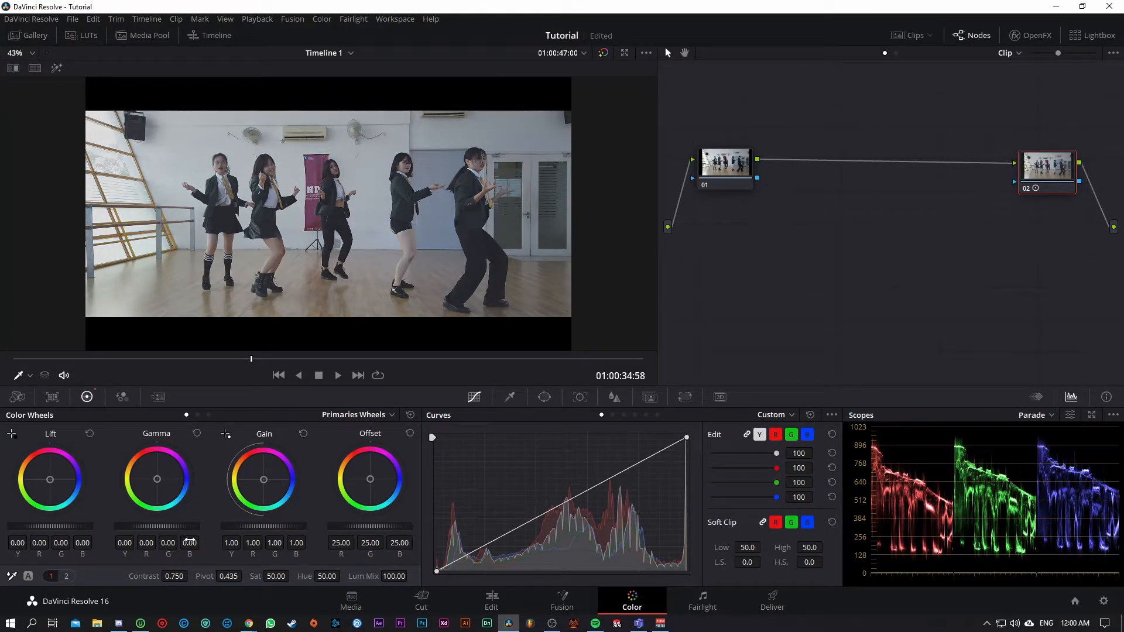
pyautogui.moveTo(187, 577); pyautogui.dragTo(246, 575)
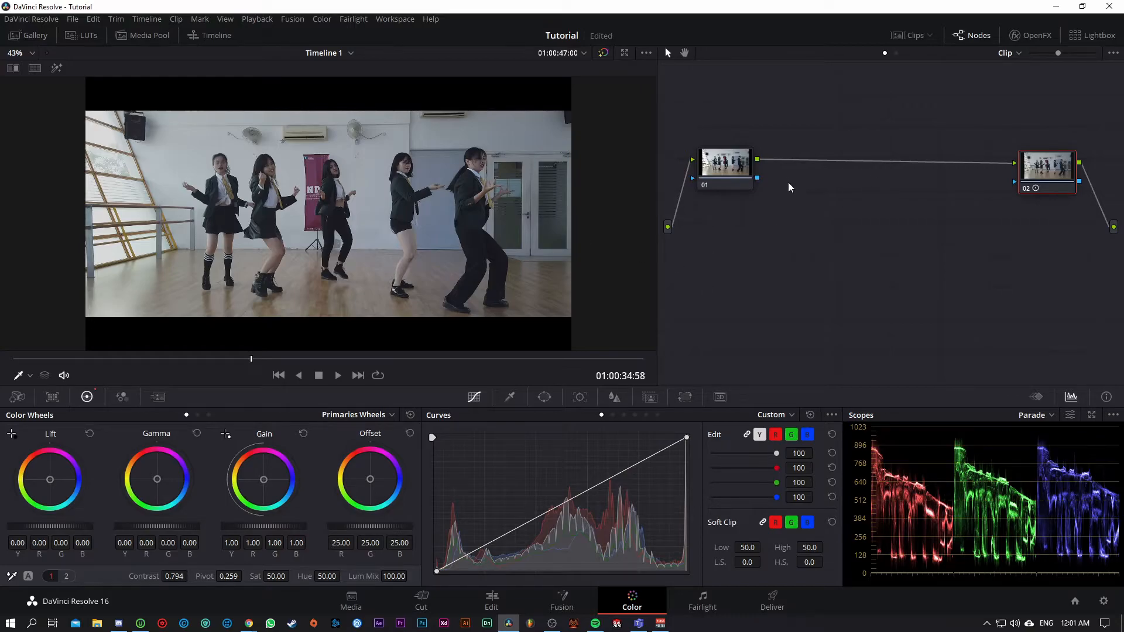
# - Insert serial node 03 between nodes 01 and 02 and set its temperature to 340.0 and tint to 5.00
pyautogui.click(724, 174)
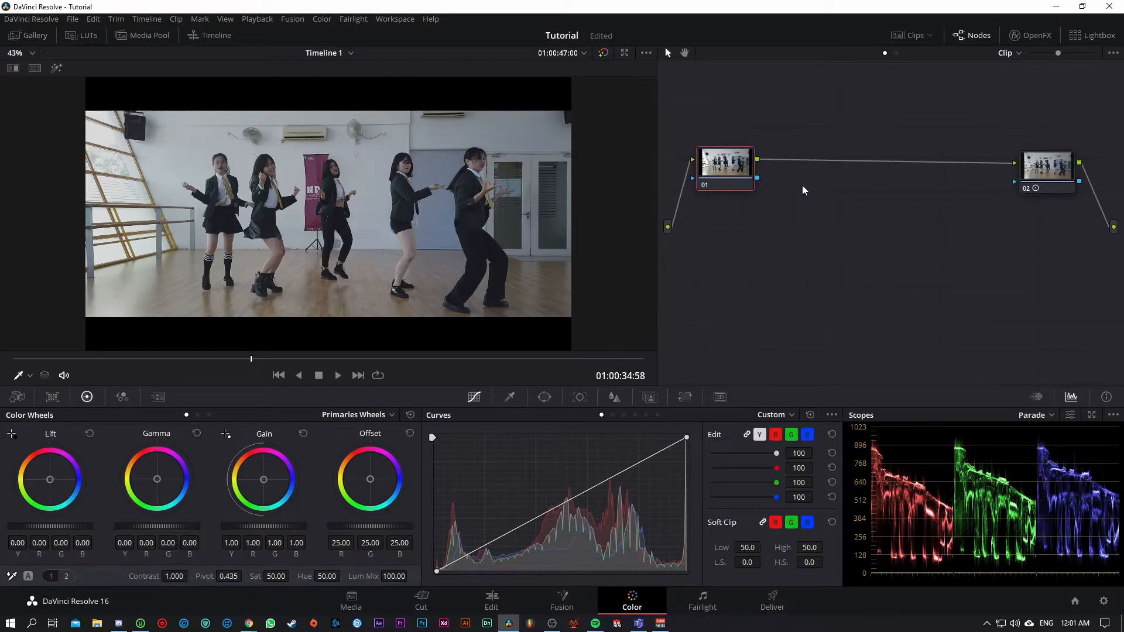
pyautogui.hotkey('alt', 's')
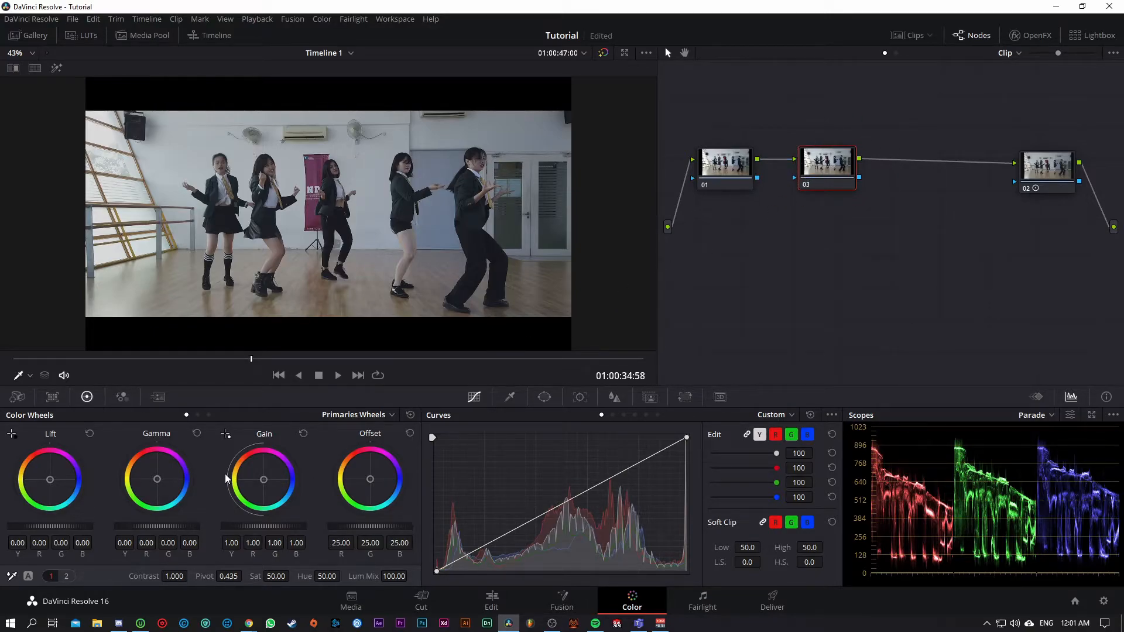
pyautogui.click(67, 577)
pyautogui.moveTo(122, 577); pyautogui.dragTo(192, 576)
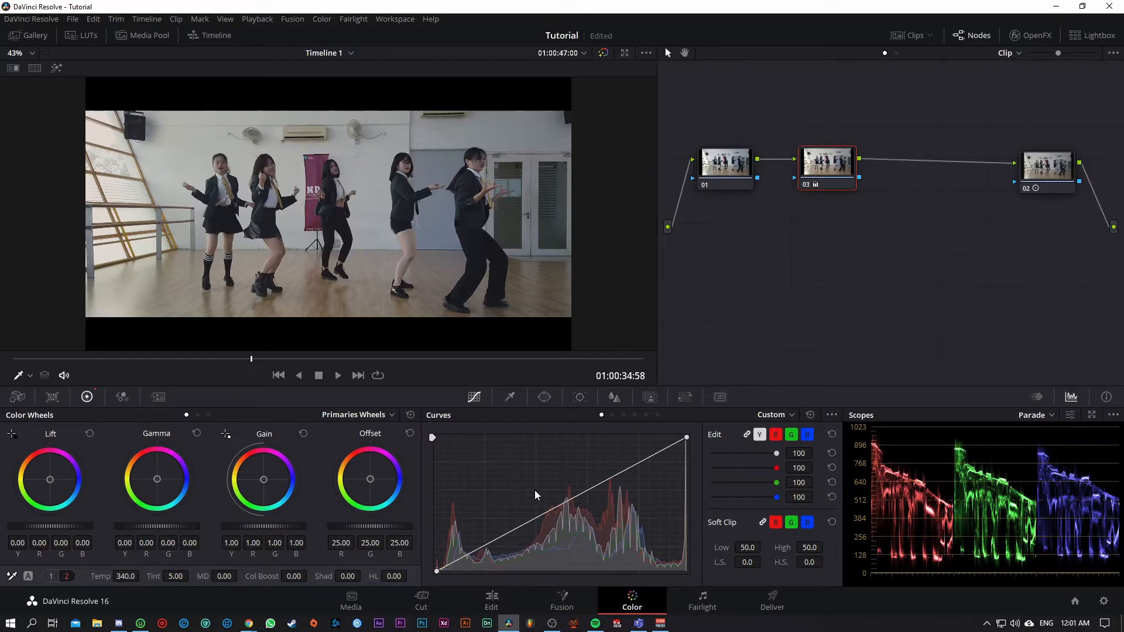
# - Look over the Fairlight page's audio track and open the Deliver page for rendering Timeline 1
pyautogui.click(702, 603)
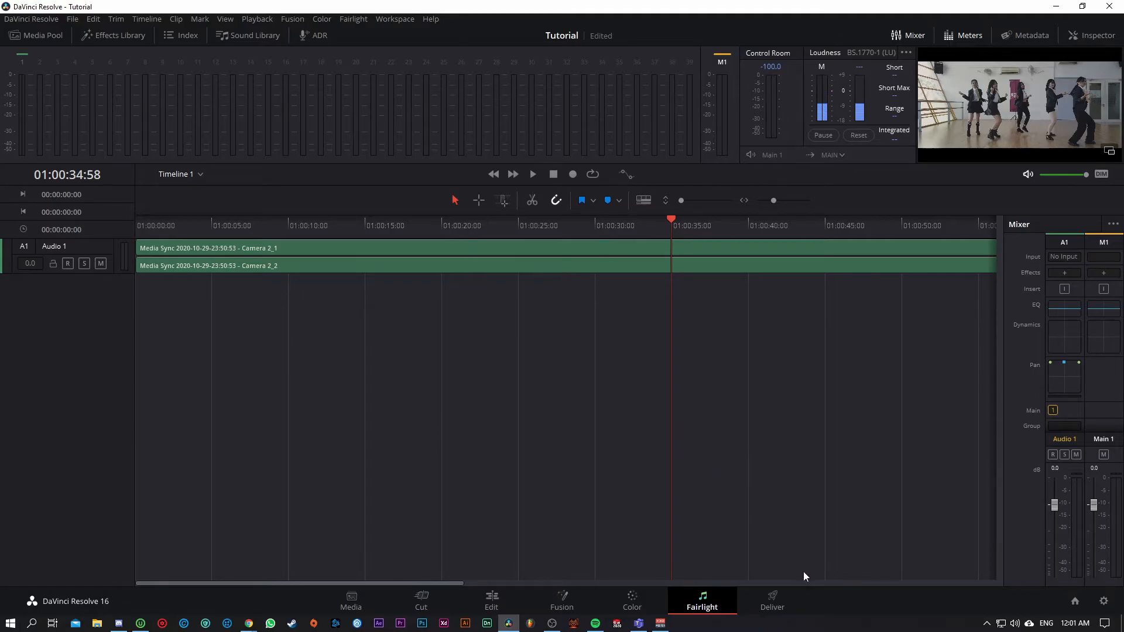
pyautogui.hotkey('shift', '4')
pyautogui.click(773, 601)
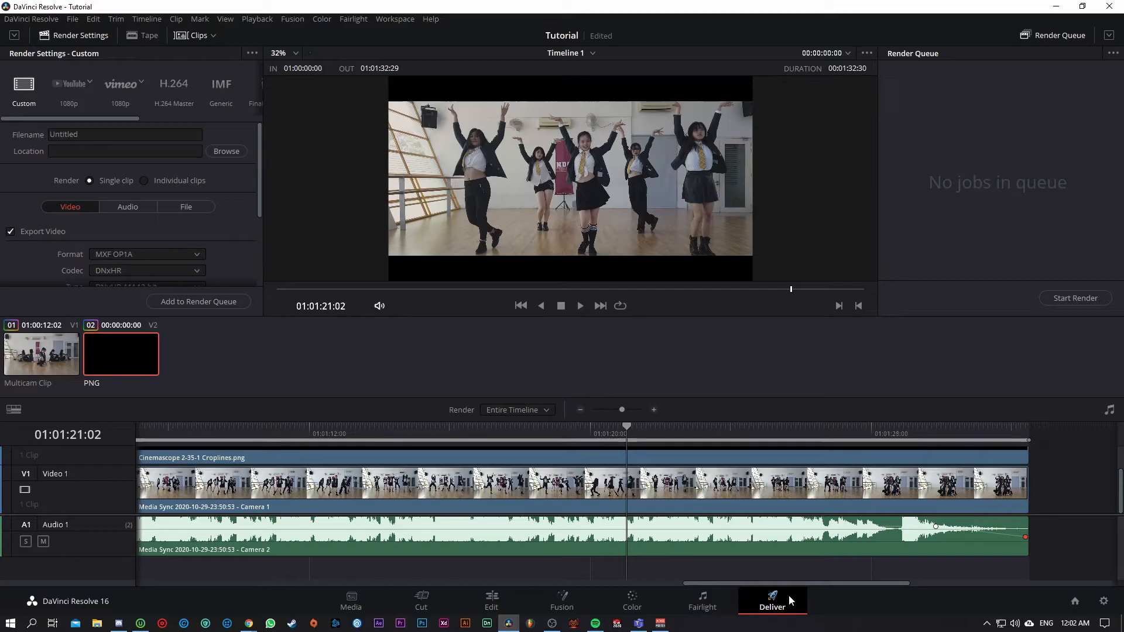
# - Name the render file Tutorial and set its destination to the Davinci Resolve folder inside Videography\How to
pyautogui.doubleClick(63, 135)
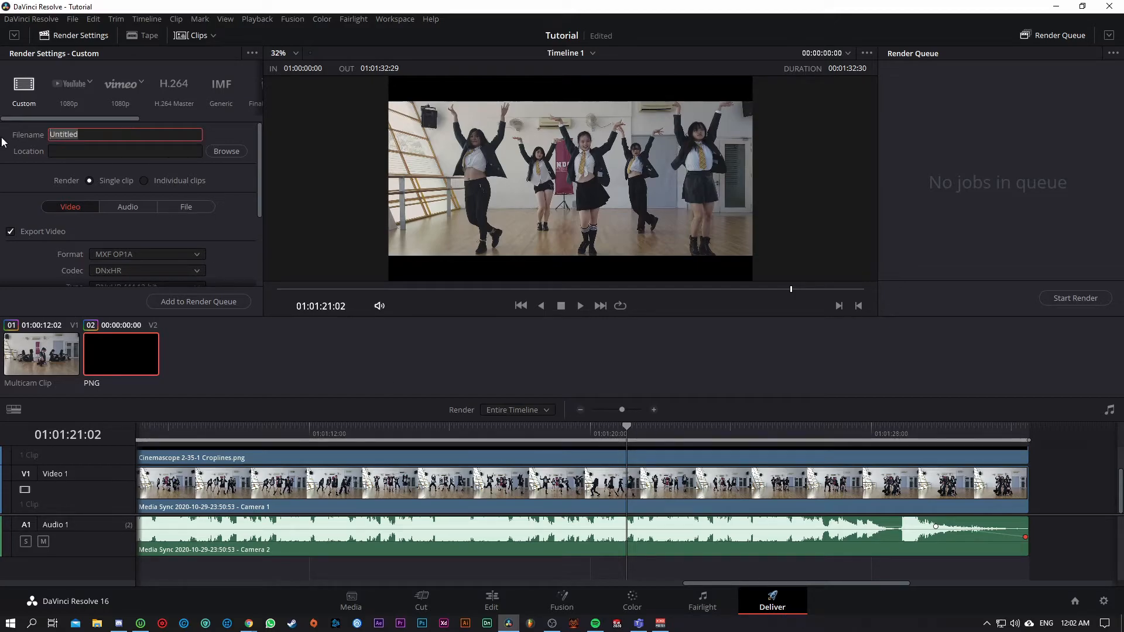
pyautogui.write('Tutorial')
pyautogui.click(226, 152)
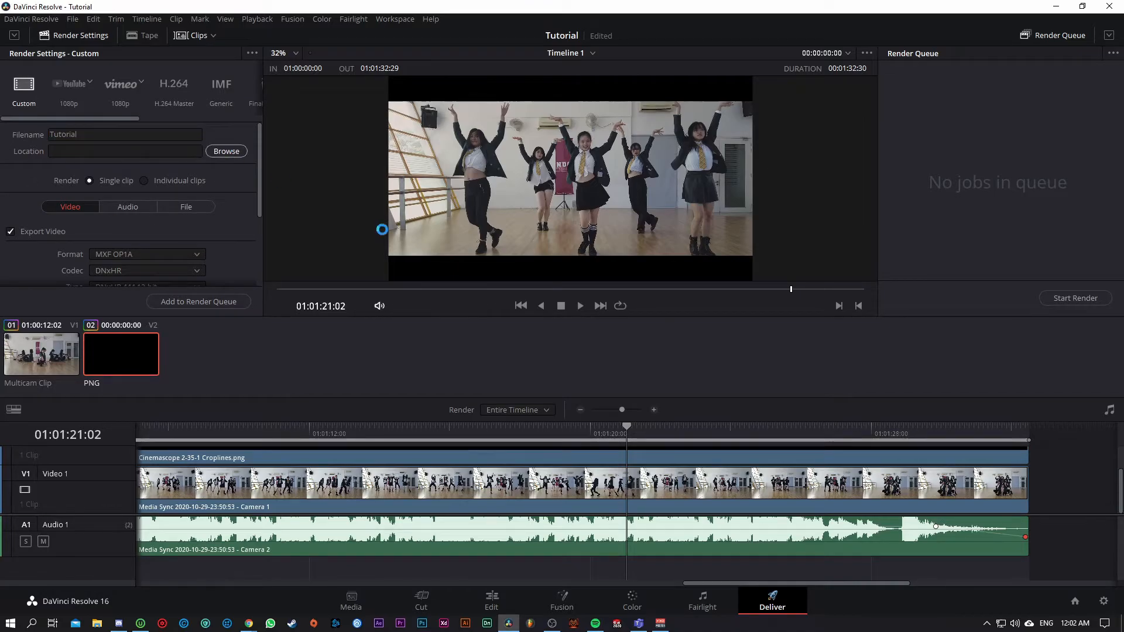
pyautogui.click(234, 44)
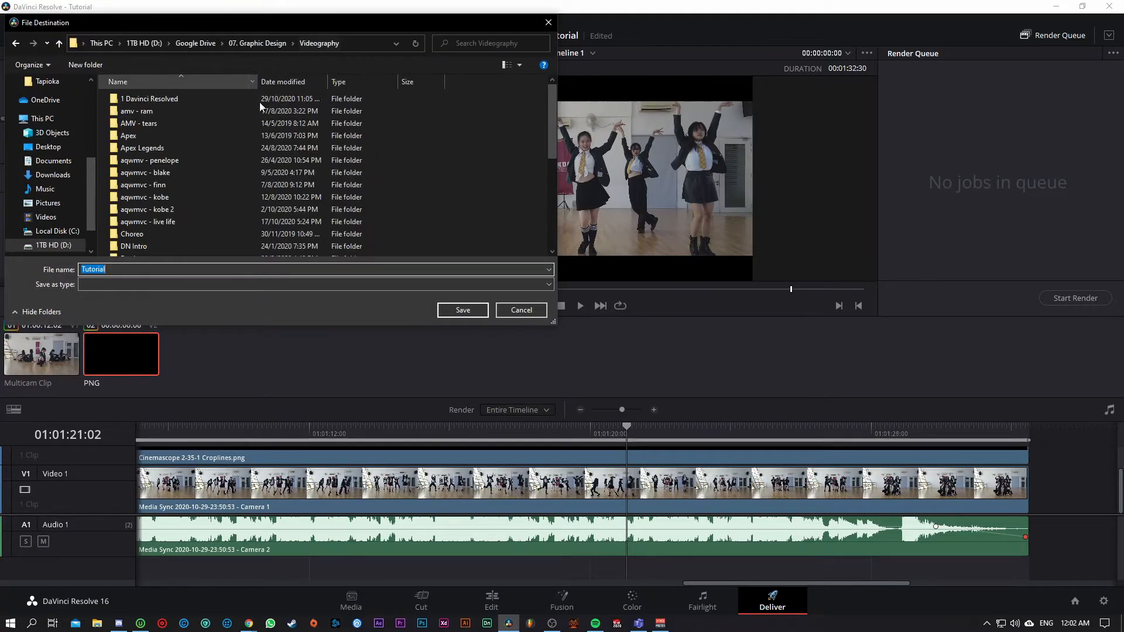
pyautogui.scroll(-5, 176, 176)
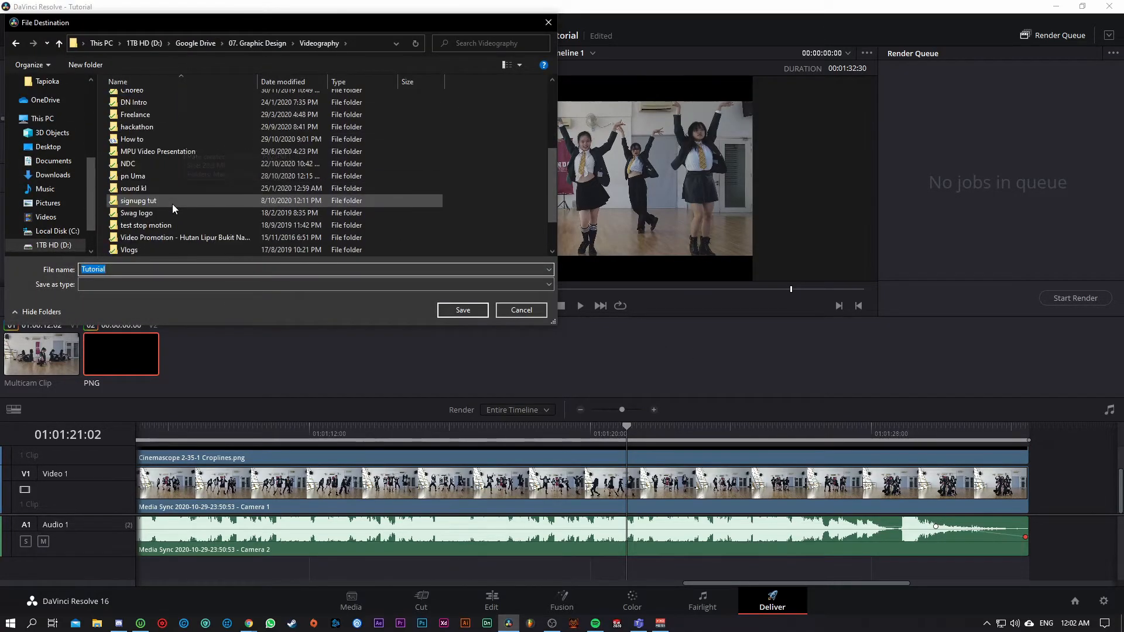
pyautogui.doubleClick(170, 140)
pyautogui.doubleClick(166, 100)
pyautogui.click(462, 309)
# - Switch the render settings from Custom to the YouTube 1080p preset with MP4 format and the H.264 codec
pyautogui.scroll(-3, 257, 195)
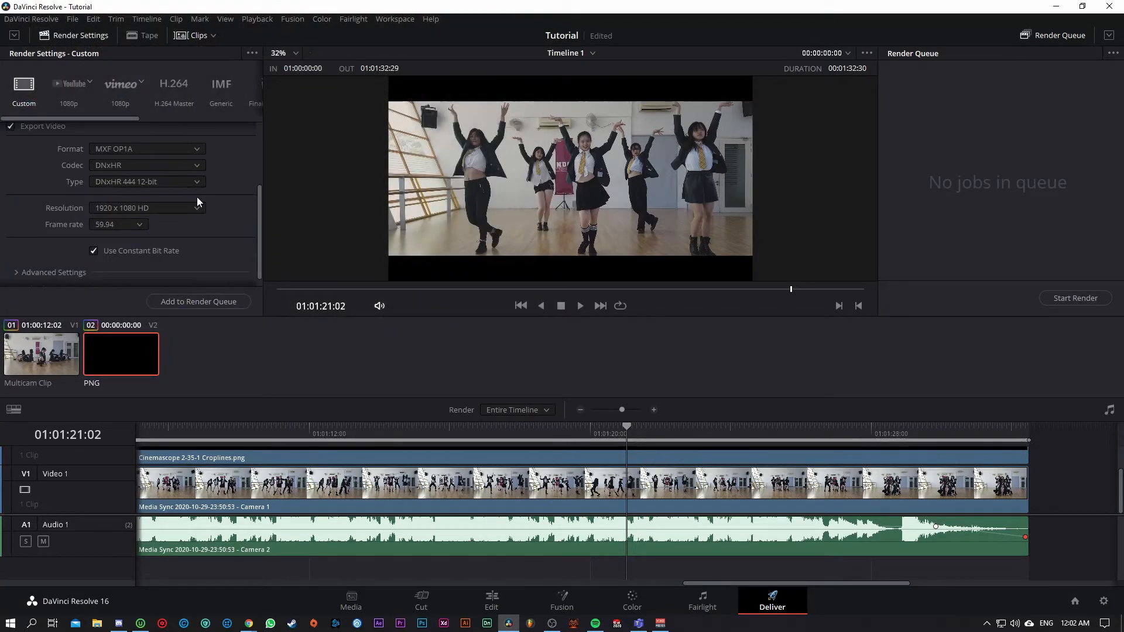
pyautogui.scroll(1, 198, 195)
pyautogui.click(185, 184)
pyautogui.click(193, 253)
pyautogui.click(69, 92)
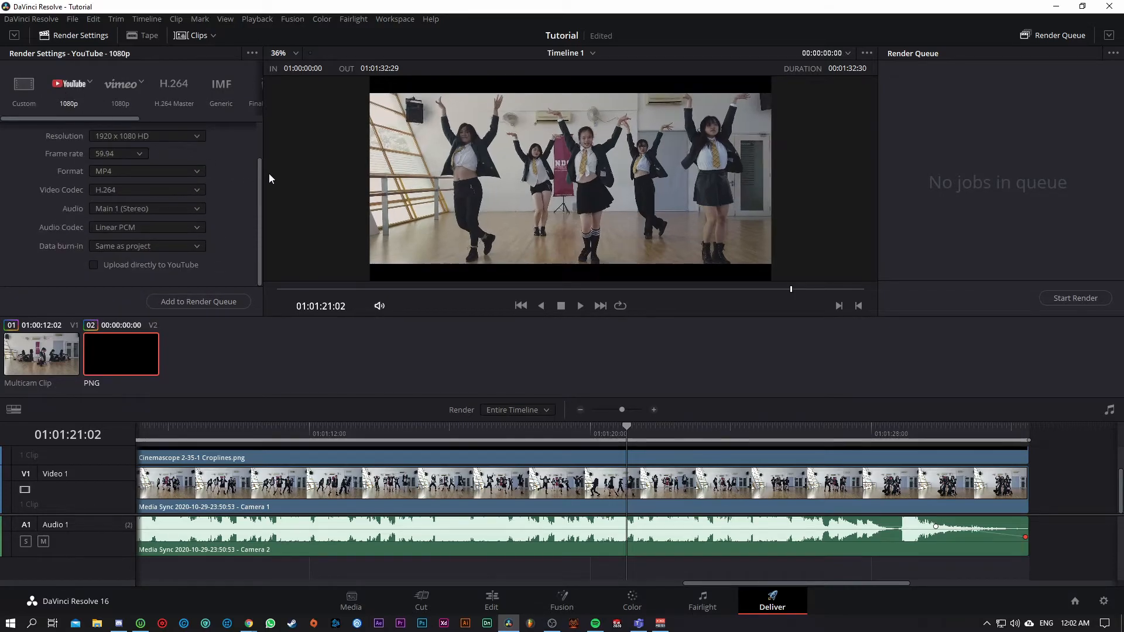
pyautogui.scroll(2, 183, 188)
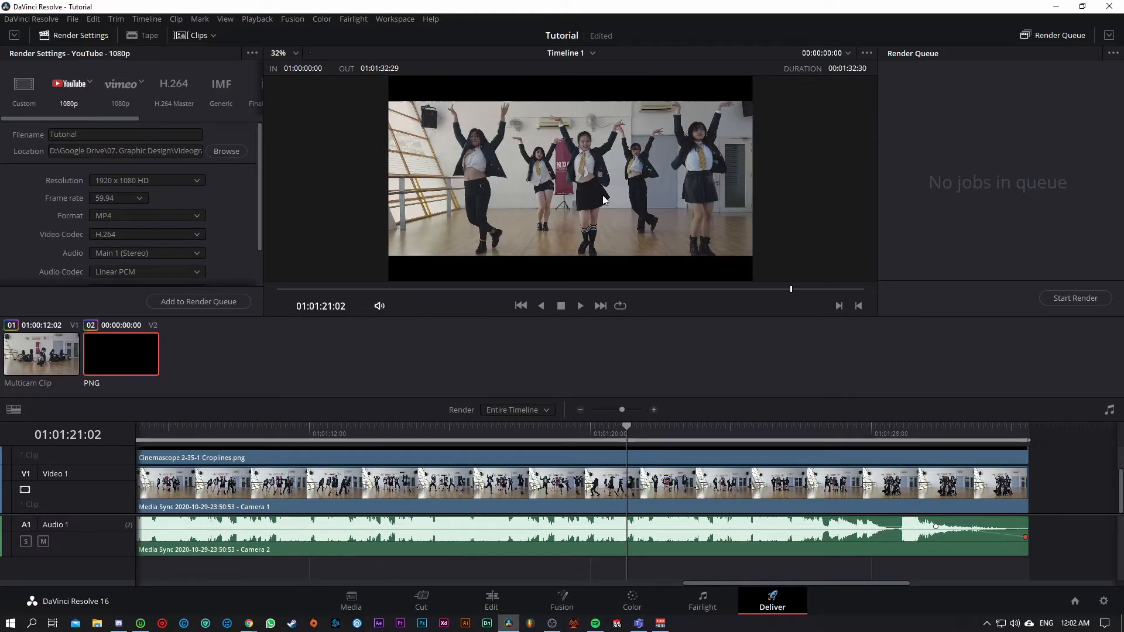
# - Review the YouTube preset's format and audio settings, then add Timeline 1 to the render queue and start rendering it
pyautogui.click(139, 214)
pyautogui.click(45, 219)
pyautogui.scroll(-2, 219, 215)
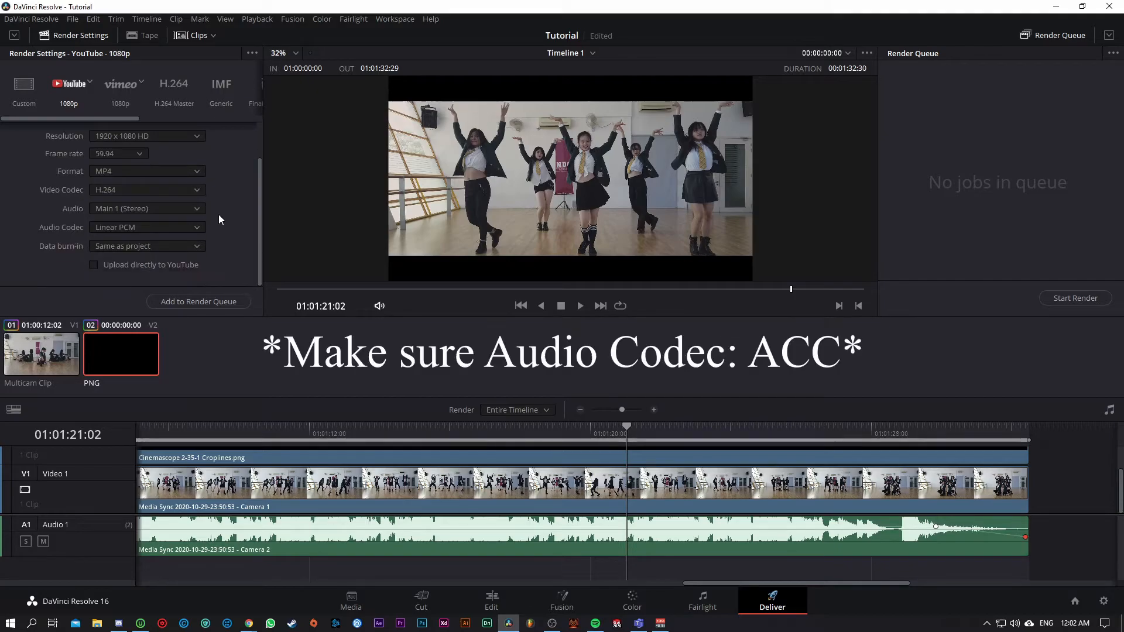
pyautogui.scroll(2, 223, 214)
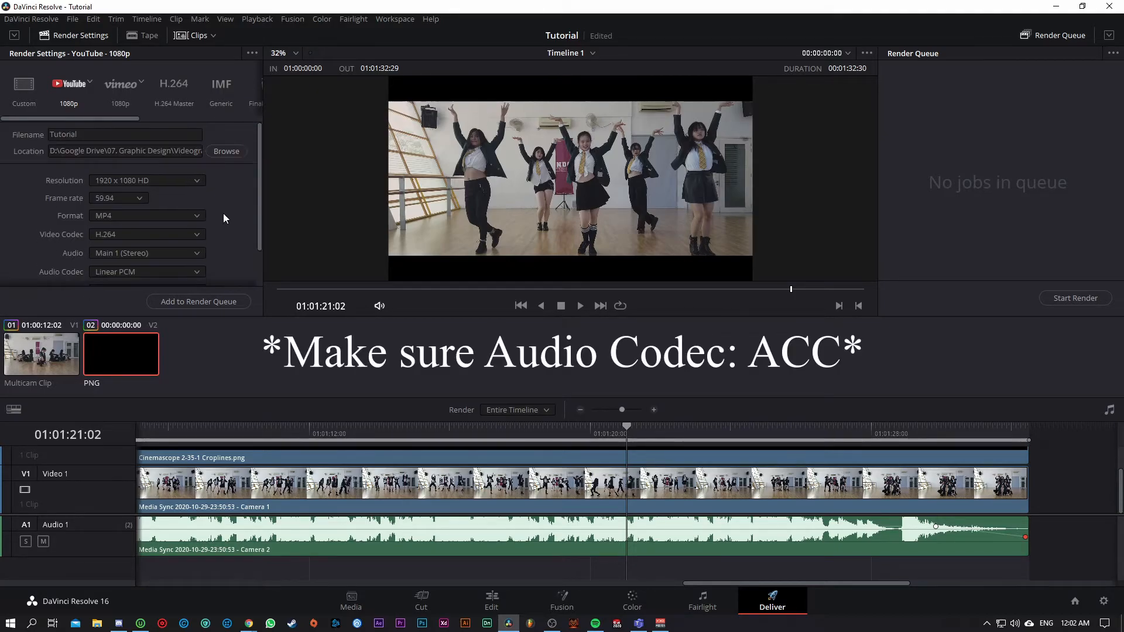
pyautogui.click(213, 301)
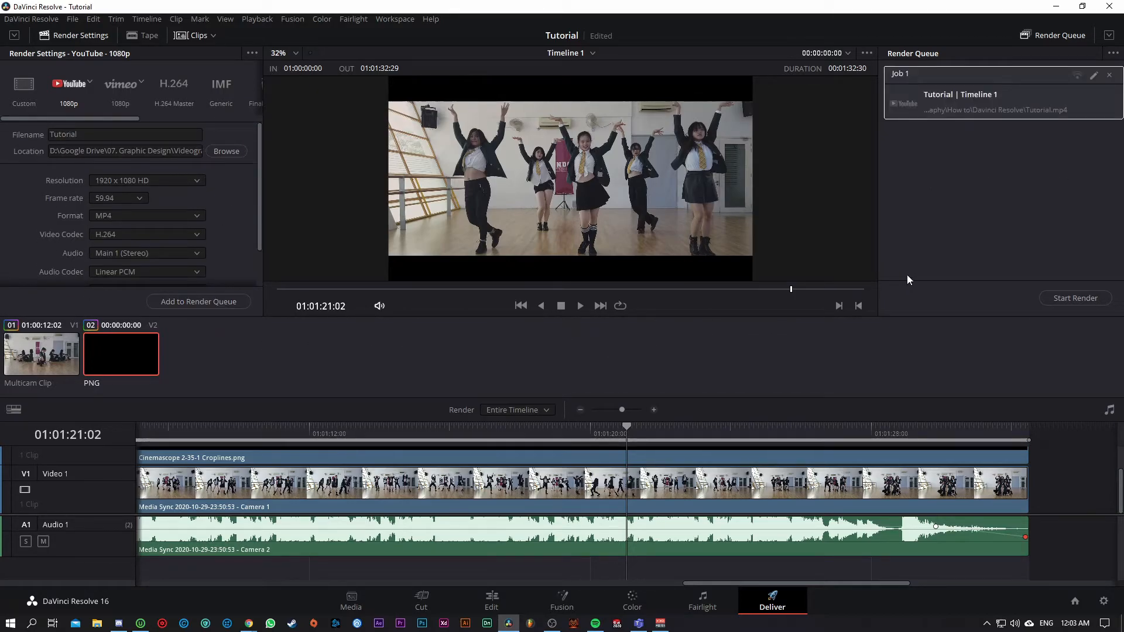
pyautogui.click(1076, 298)
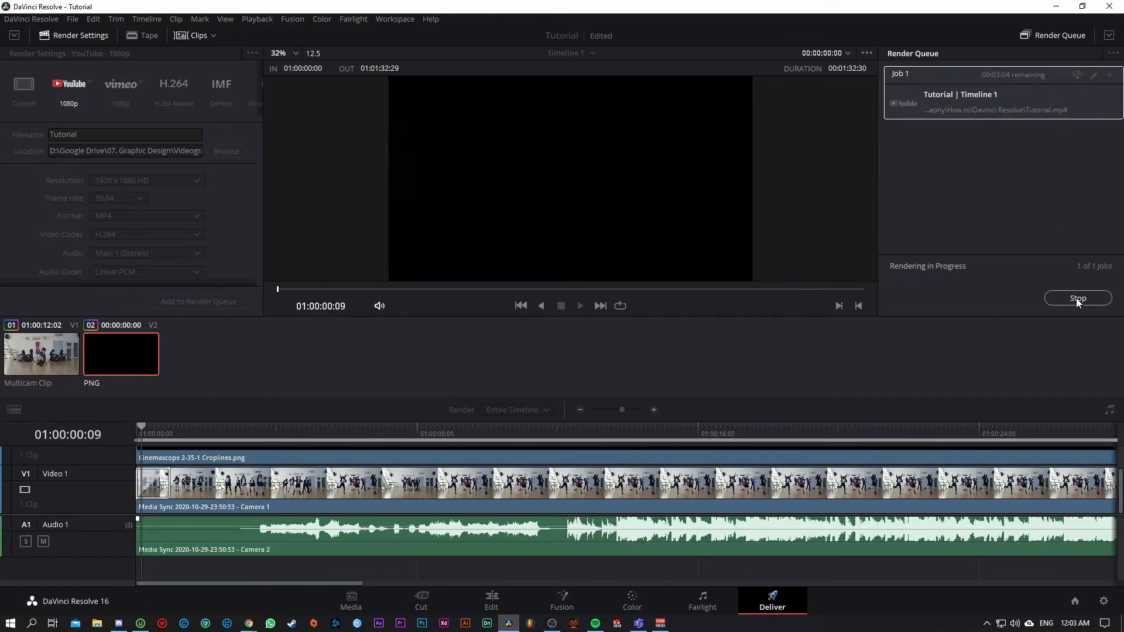